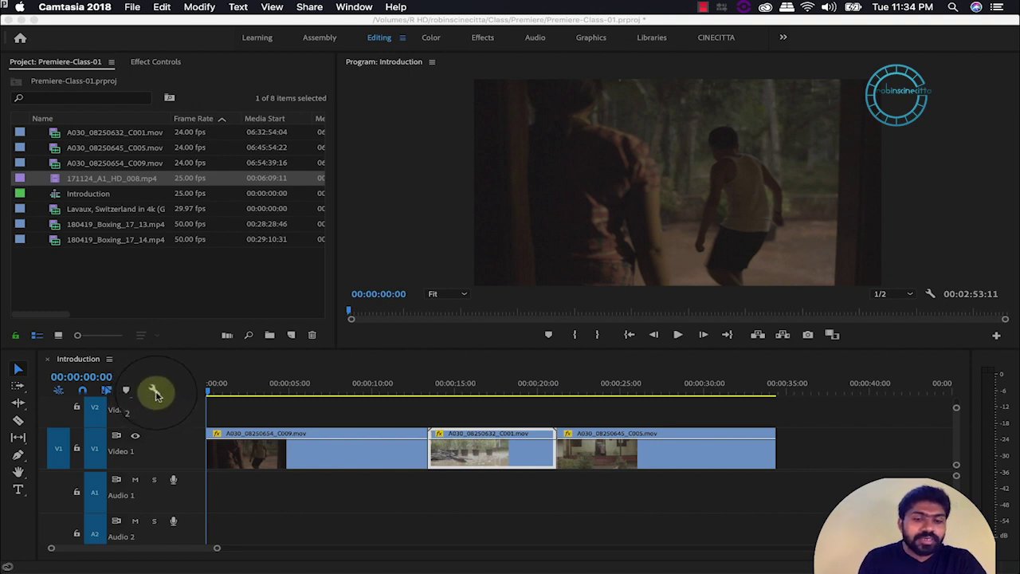
Turn off Show Video Thumbnails in Timeline Display Settings so the Introduction clips show as plain bars.
left_click(156, 393)
left_click(156, 395)
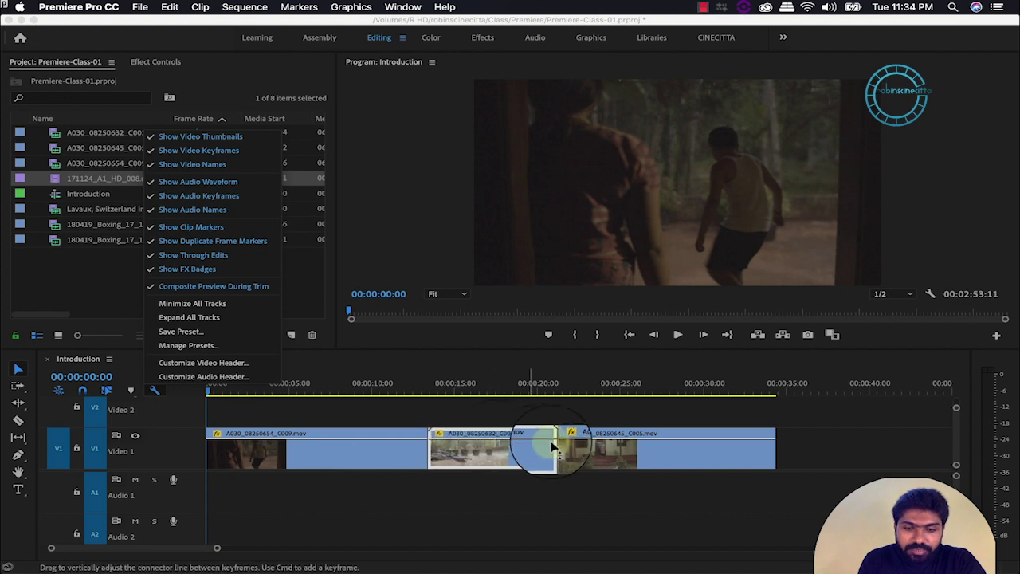
left_click(214, 144)
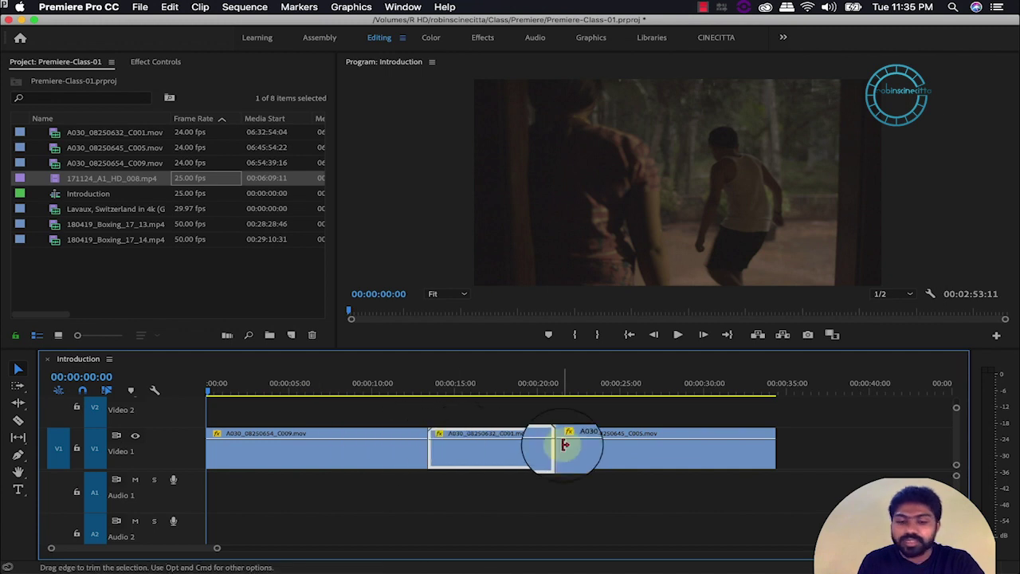
left_click(155, 390)
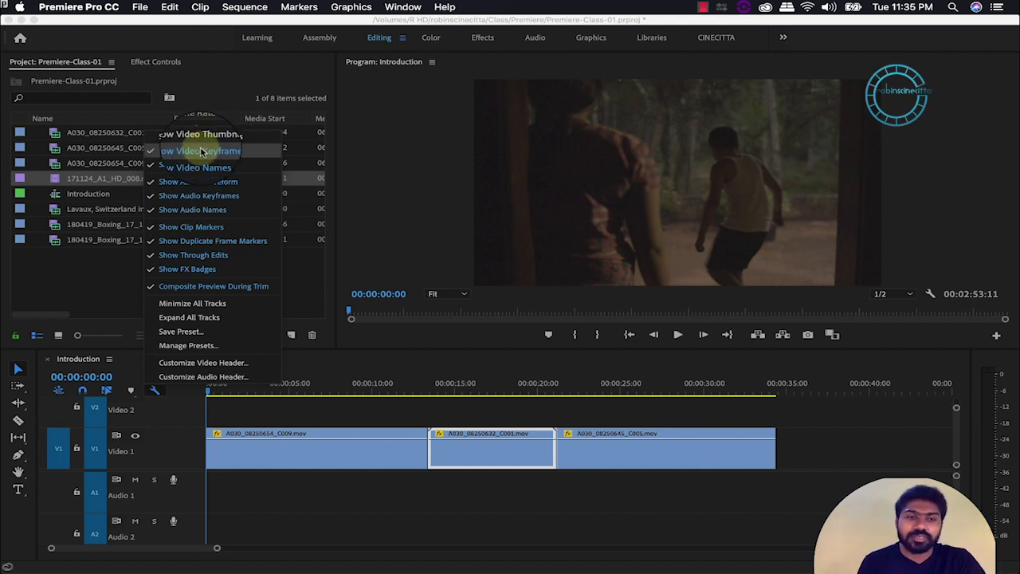
Toggle Show Video Keyframes off and back on in the timeline display settings.
left_click(202, 151)
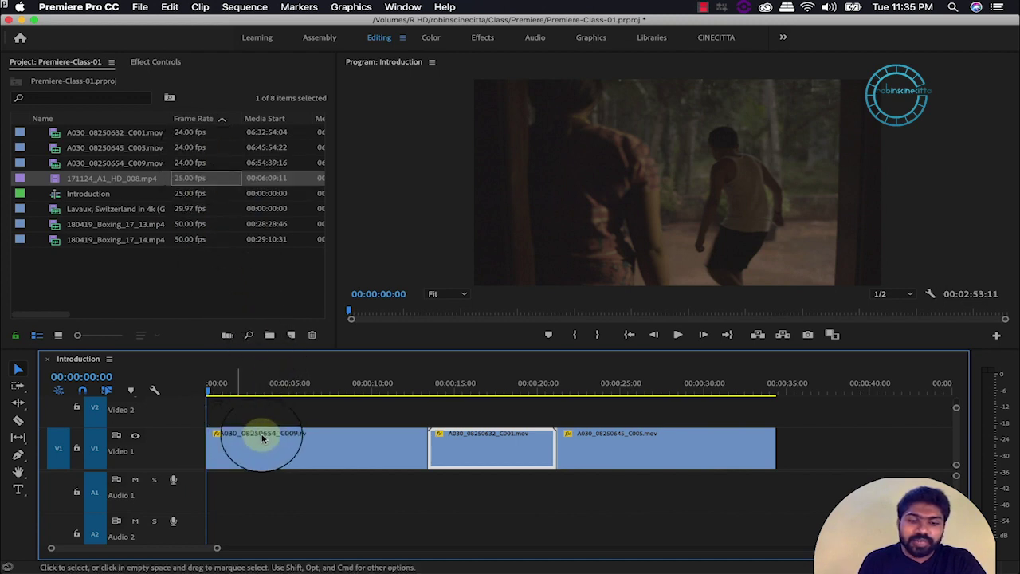
left_click(155, 390)
left_click(181, 150)
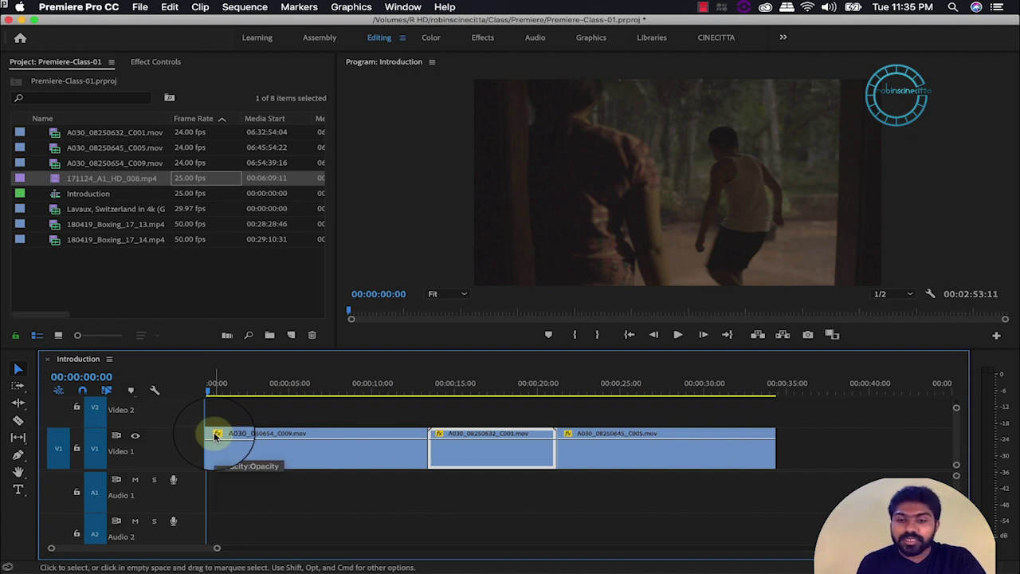
Turn Show Video Names off and back on, then toggle Show Audio Waveform.
left_click(155, 390)
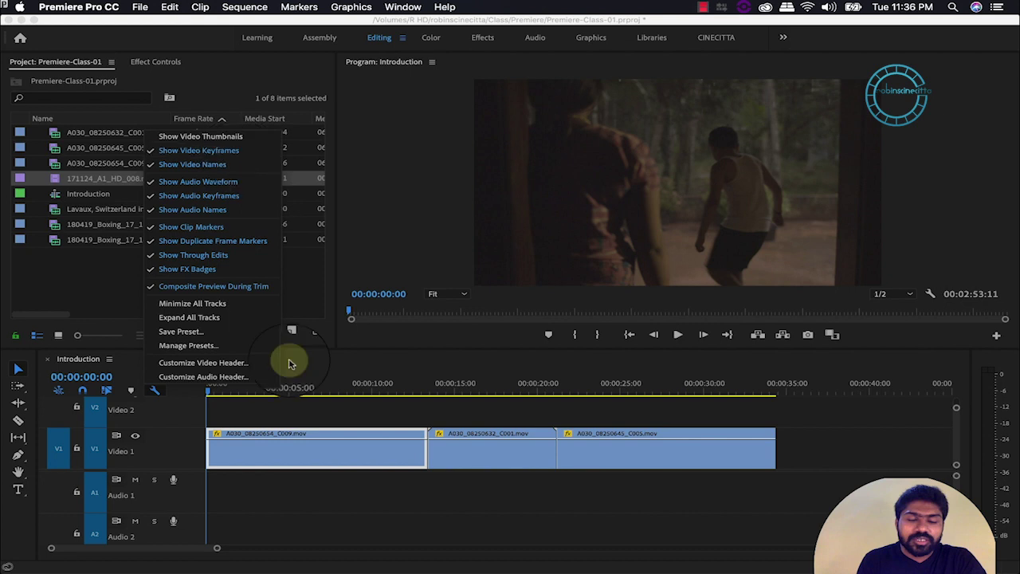
left_click(192, 164)
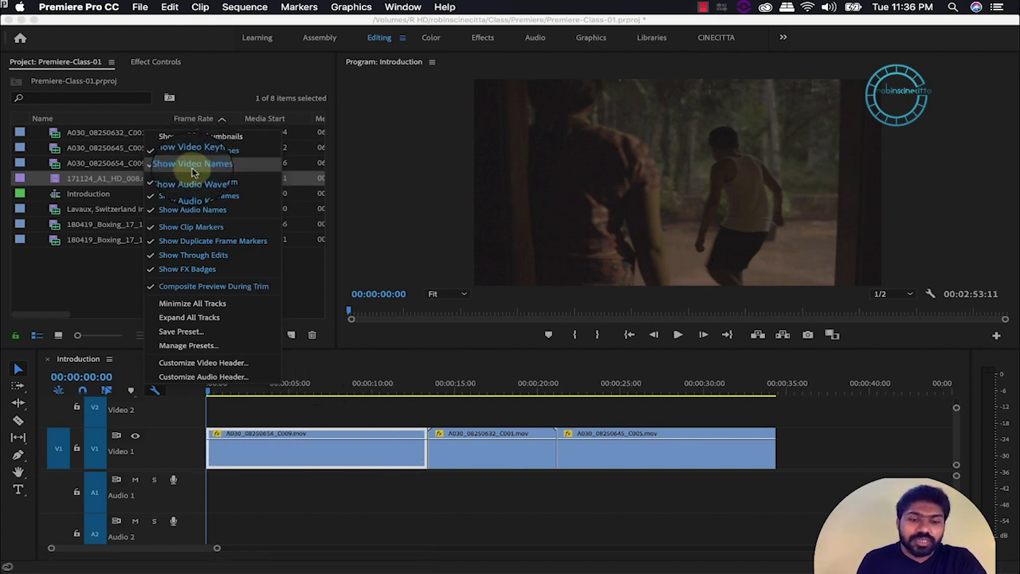
left_click(233, 438)
left_click_drag(235, 436, 296, 429)
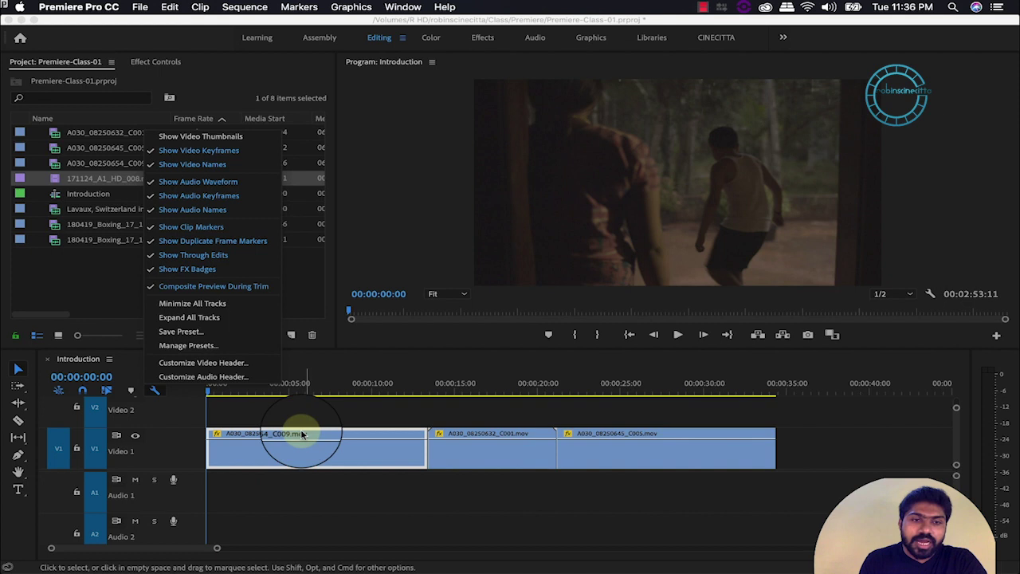
left_click(204, 165)
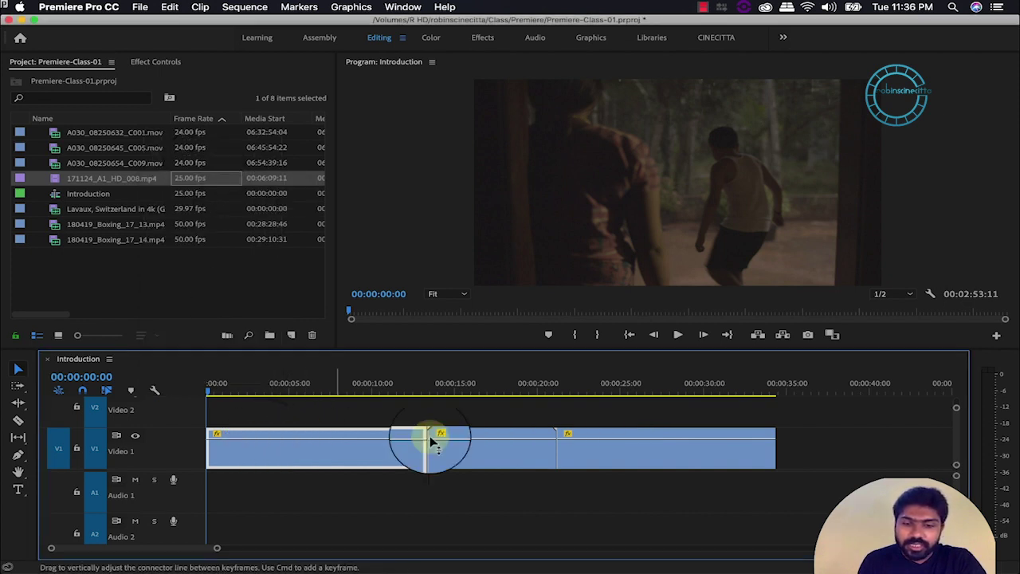
left_click(153, 389)
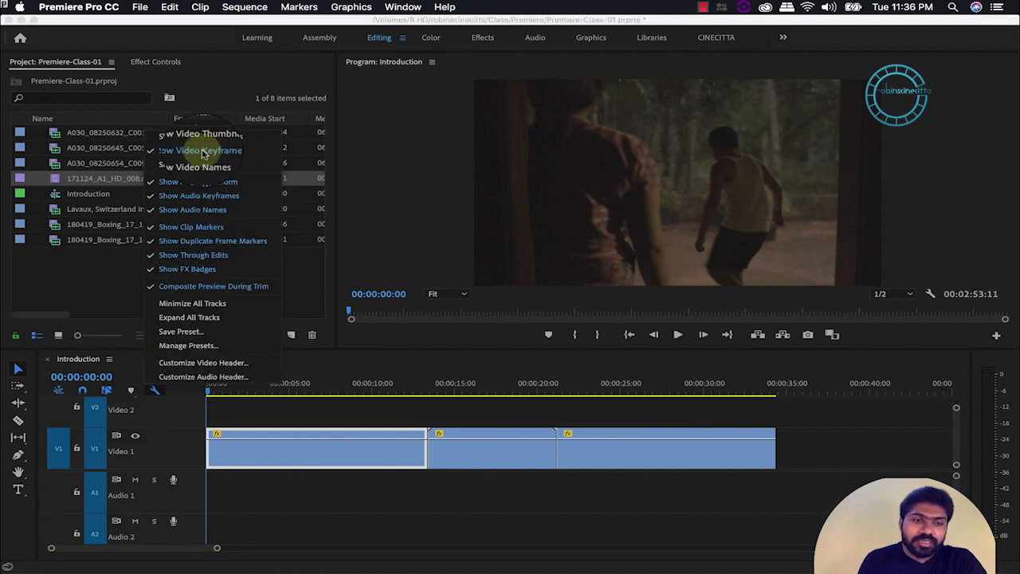
left_click(193, 165)
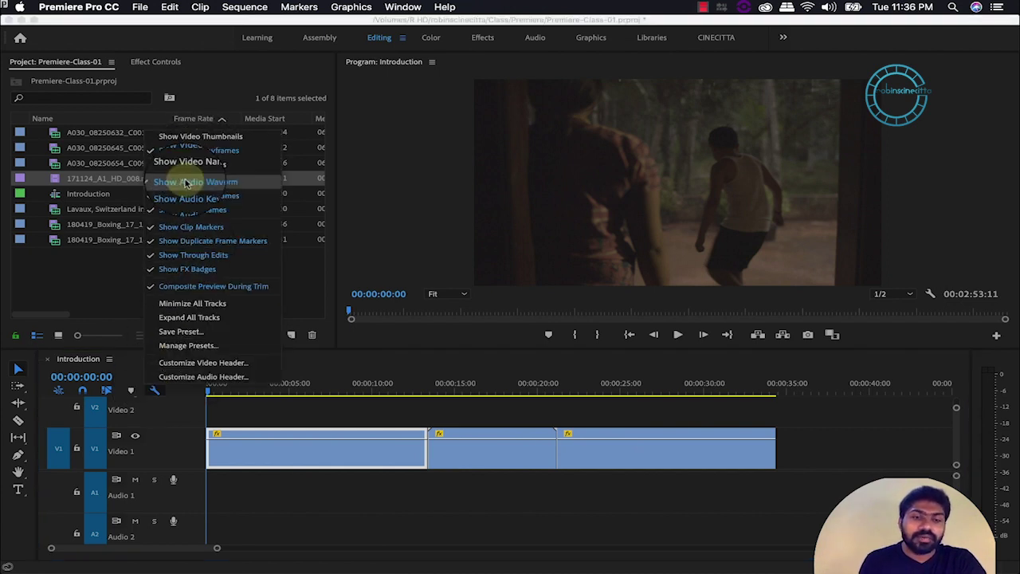
left_click(268, 186)
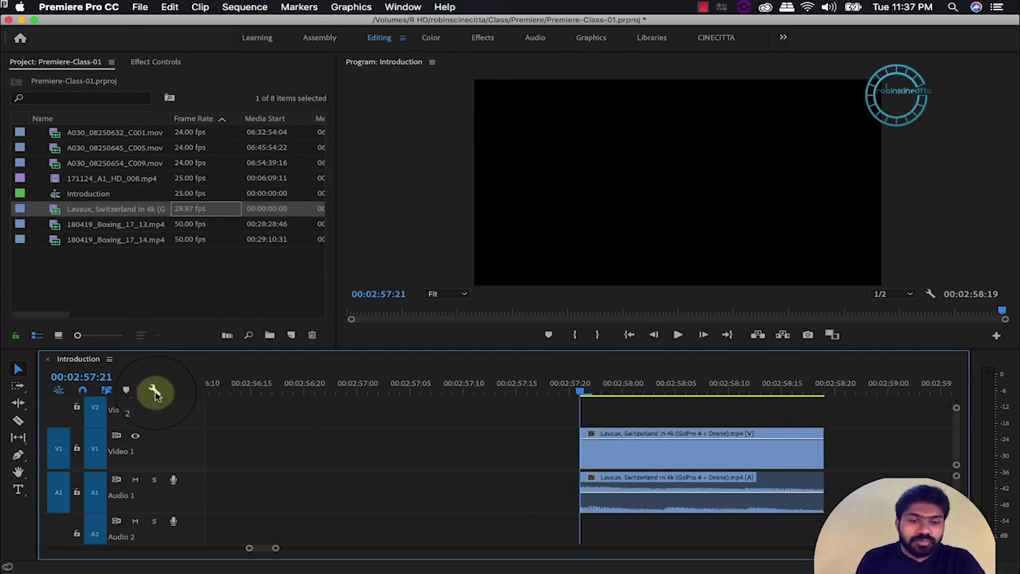
Toggle Show Audio Waveform off and back on for the Lavaux audio clip.
left_click(153, 391)
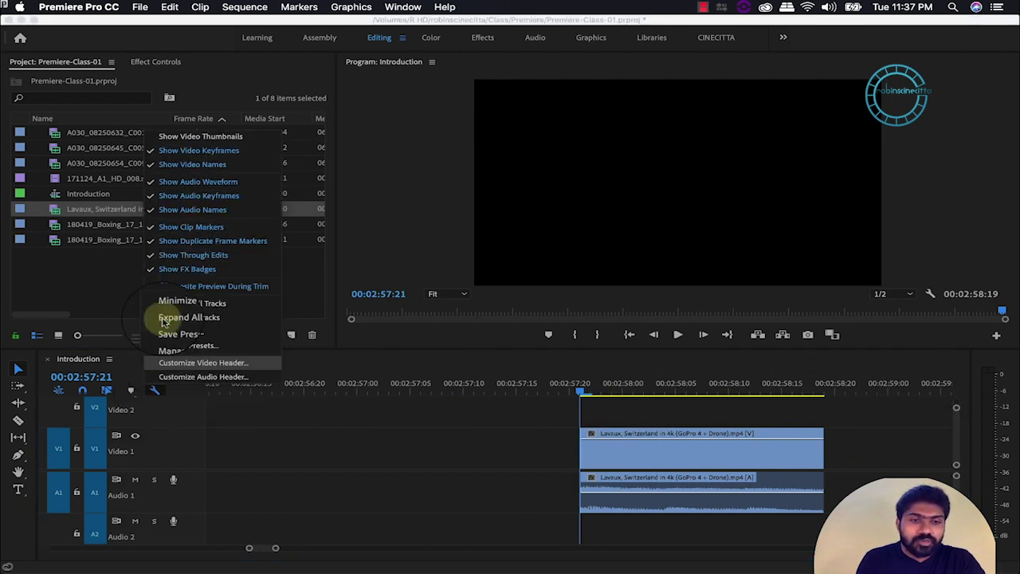
left_click(184, 185)
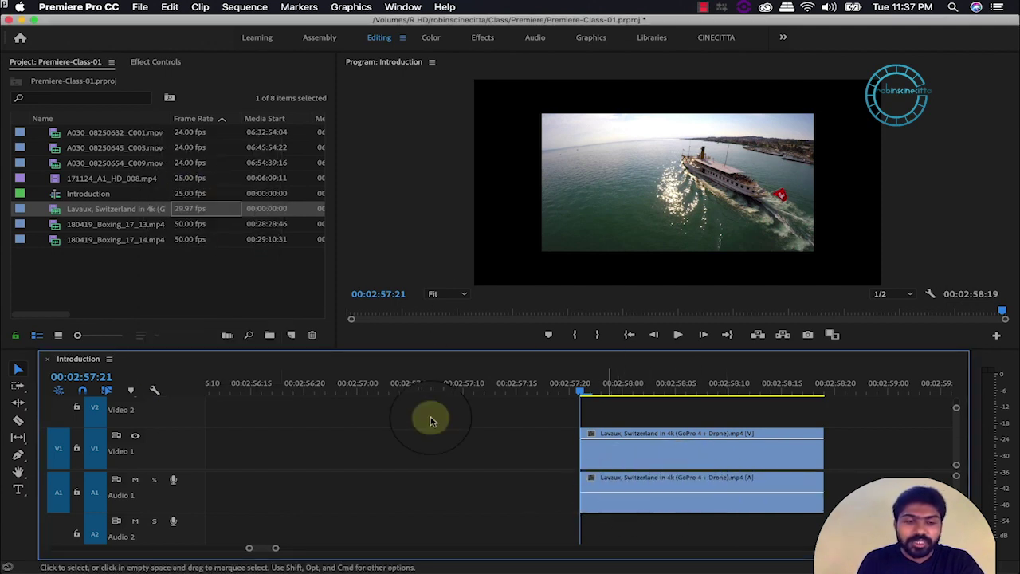
left_click(154, 390)
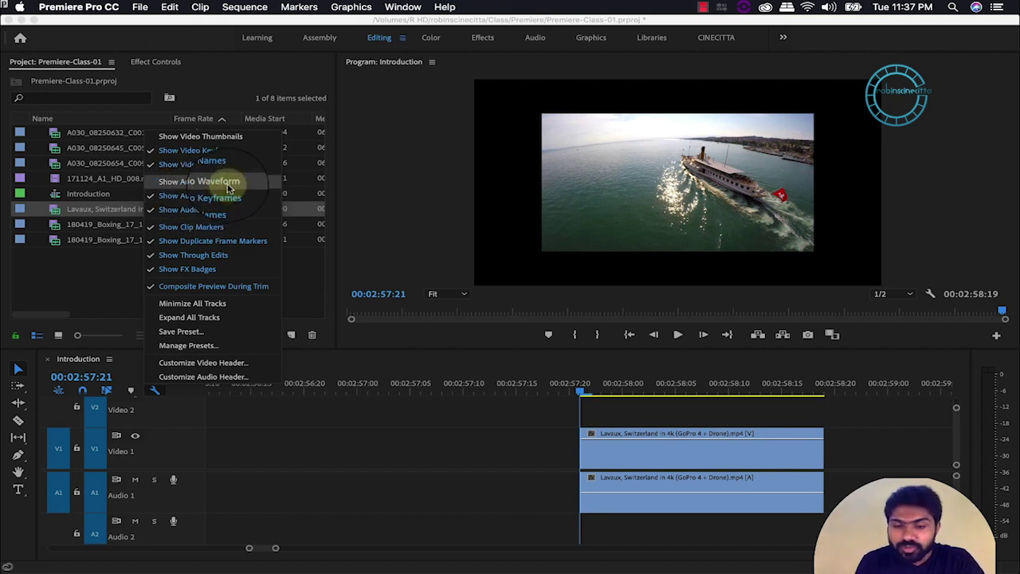
left_click(228, 185)
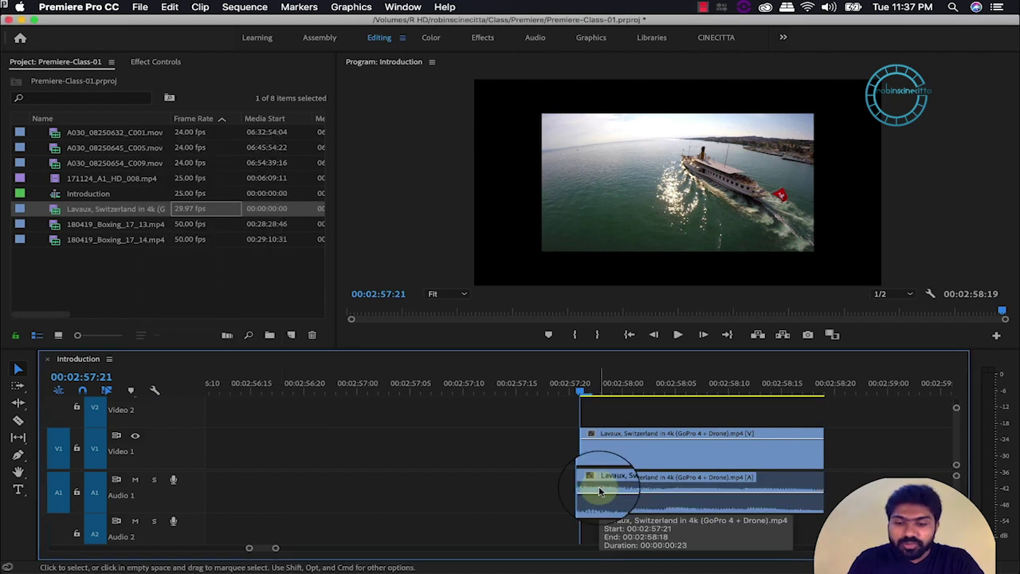
Zoom the timeline in around the playhead with the = key.
left_click_drag(600, 492, 600, 492)
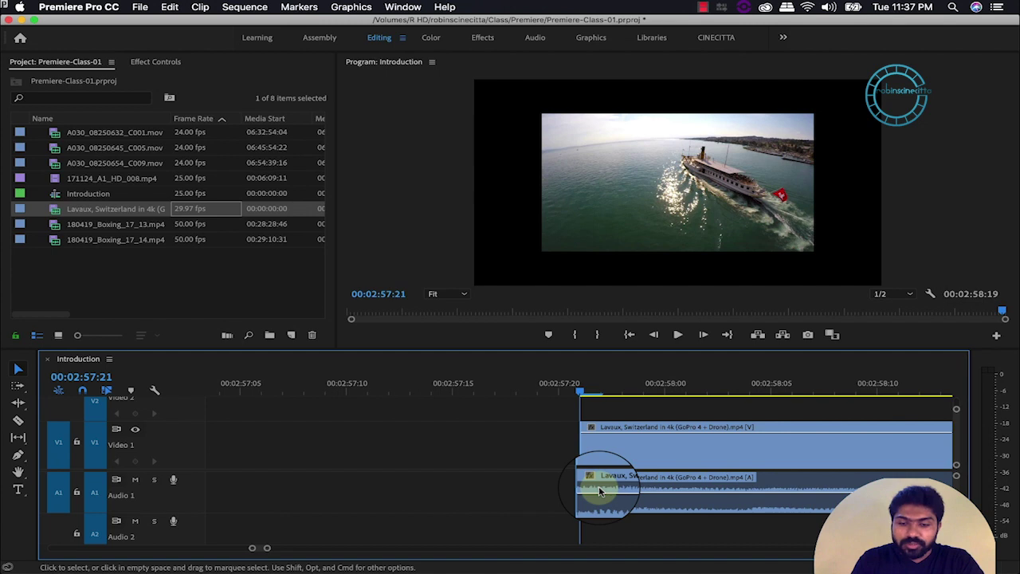
key("equal")
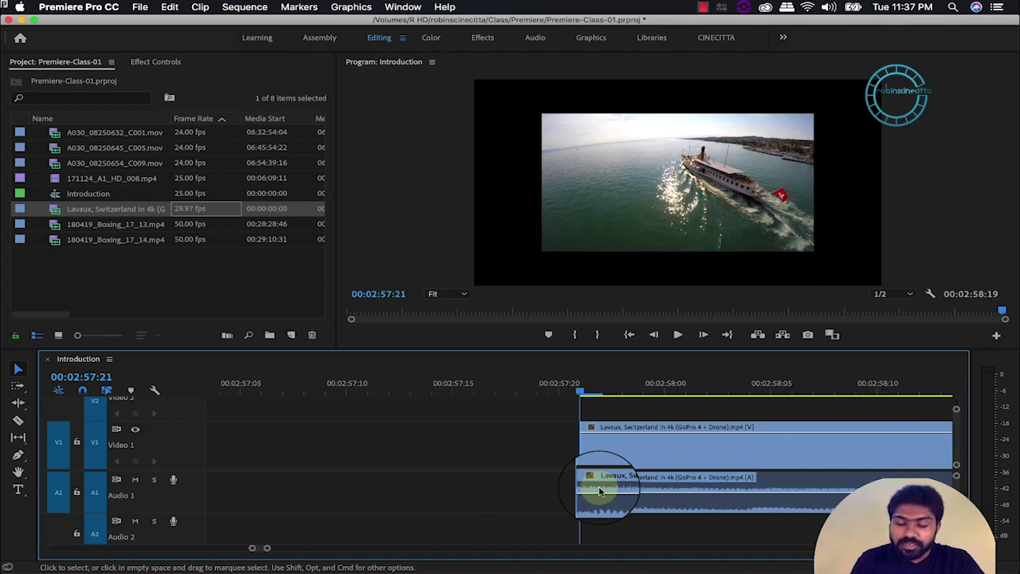
left_click_drag(600, 492, 600, 492)
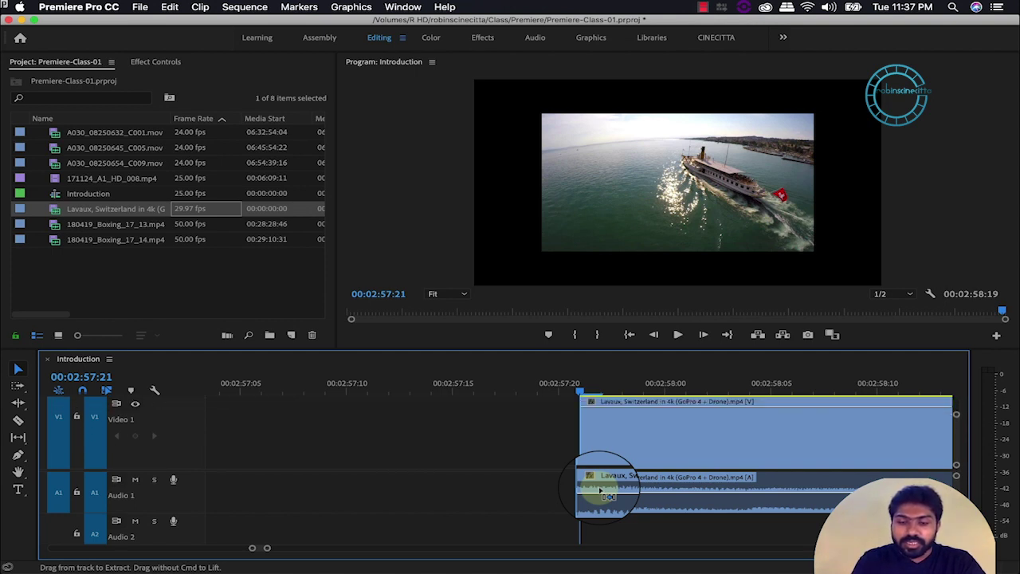
Drag the Audio 1/Audio 2 header border down to enlarge the Lavaux clip's waveform on Audio 1.
scroll(608, 496, "up", 2)
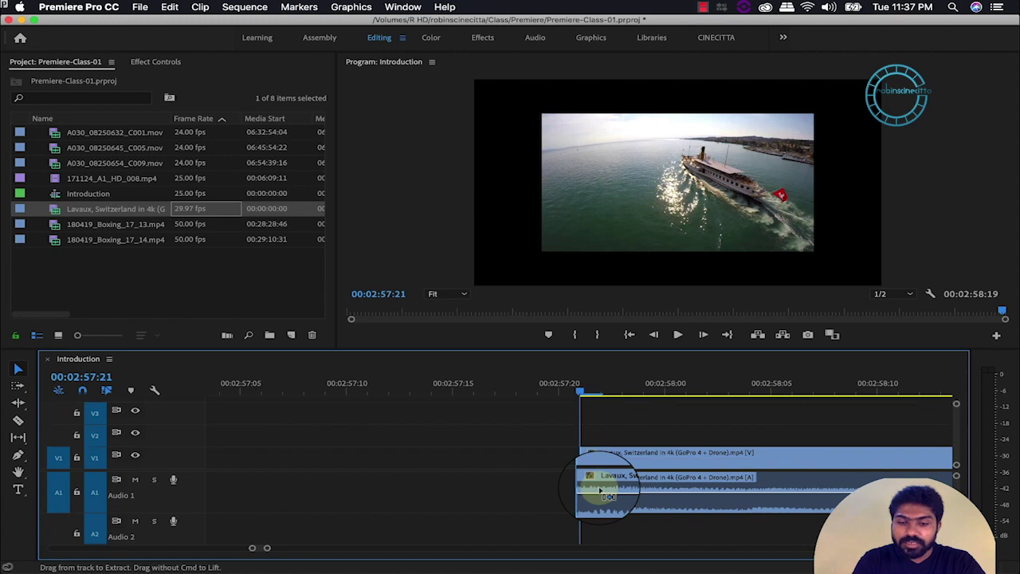
scroll(607, 496, "down", 2)
scroll(604, 490, "down", 1)
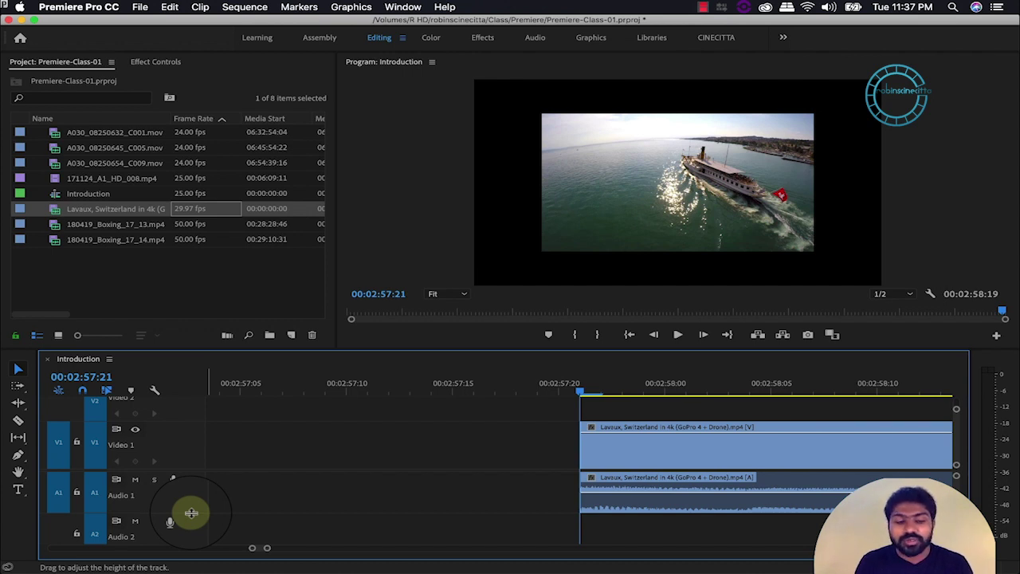
left_click_drag(192, 513, 189, 534)
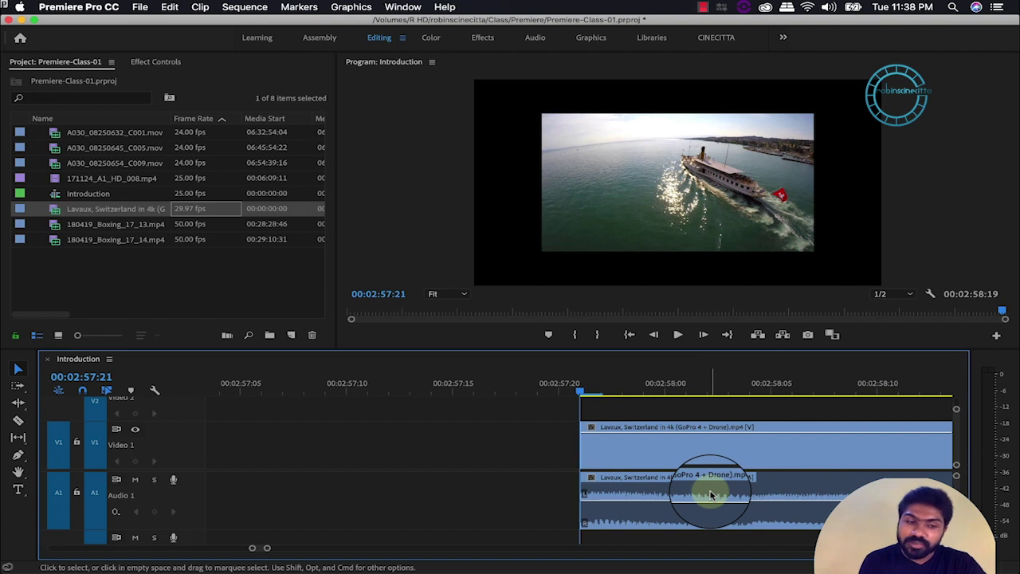
Add two volume keyframes to the Lavaux audio clip with the Pen tool, pulling the start one to silence.
left_click(155, 389)
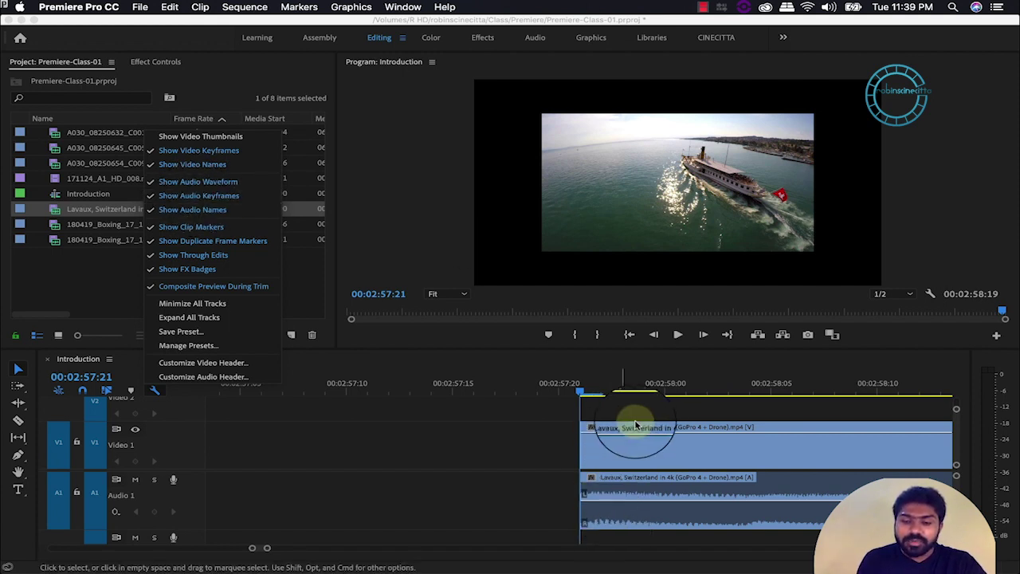
left_click(570, 497)
key("p")
left_click(696, 509)
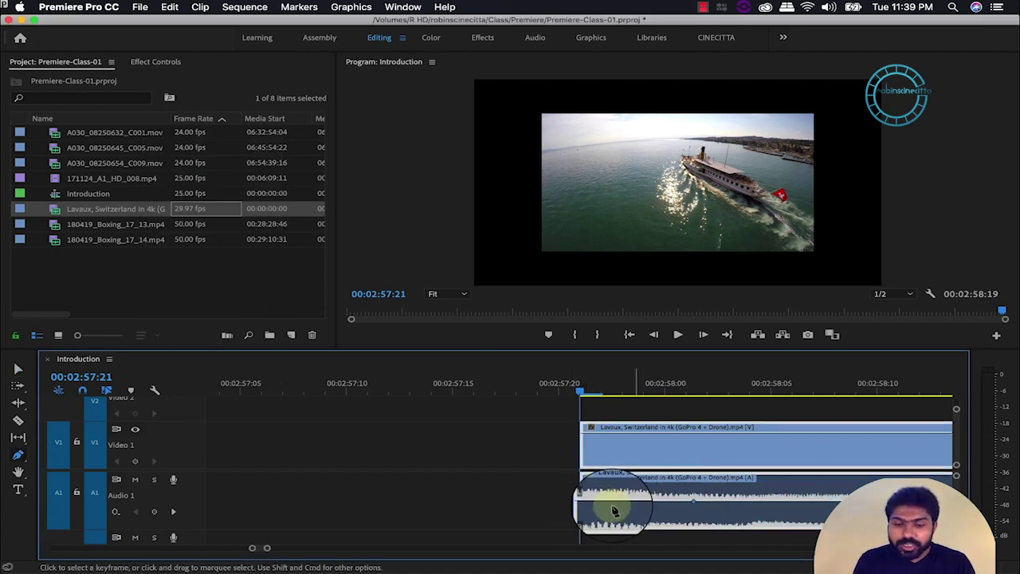
left_click(583, 499)
left_click_drag(583, 500, 583, 523)
Scrub the playhead to 00:02:58:00 and back to the clip start to check the fade-in.
left_click(583, 393)
left_click_drag(583, 392, 665, 397)
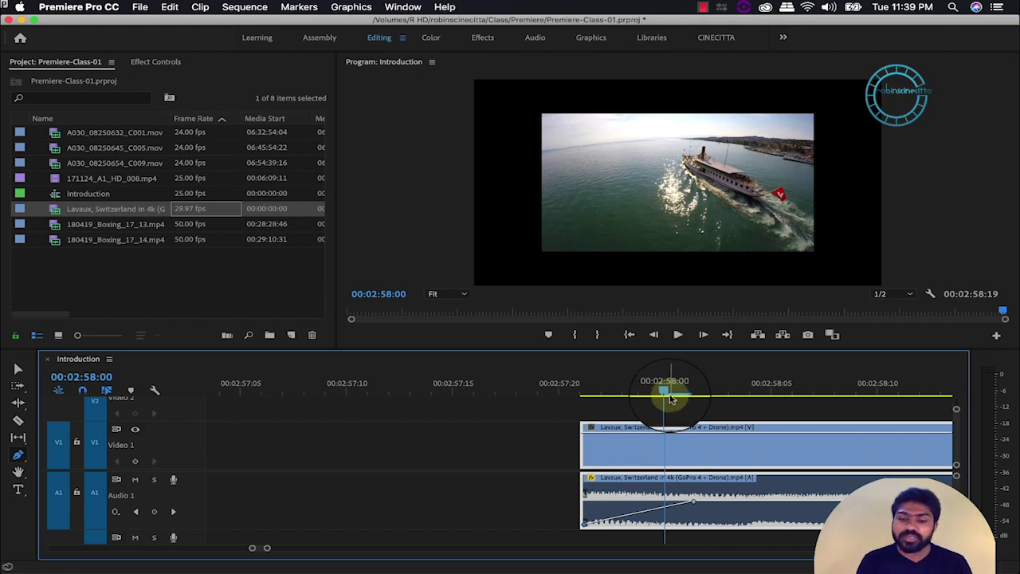
left_click_drag(668, 398, 590, 406)
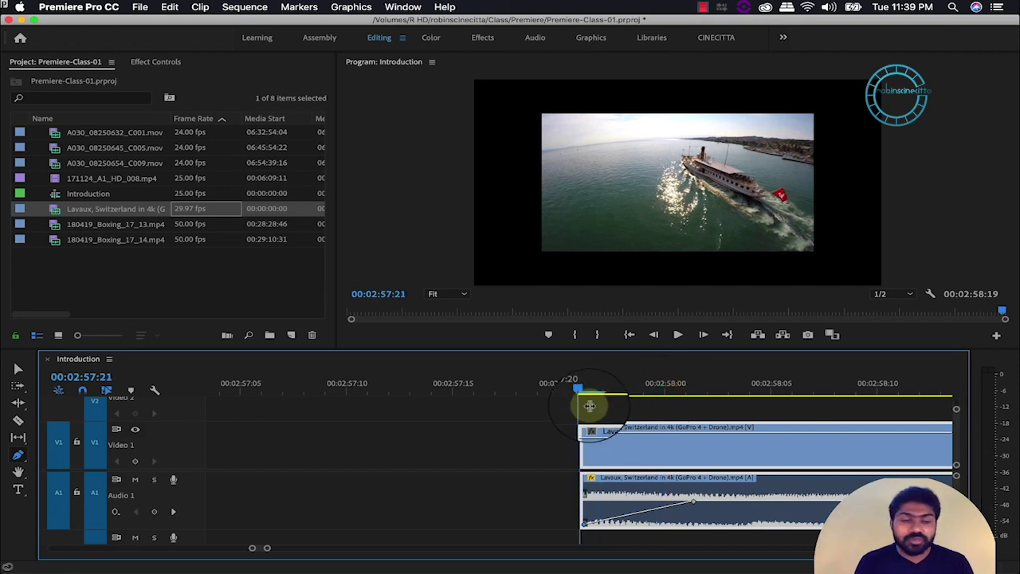
left_click(155, 390)
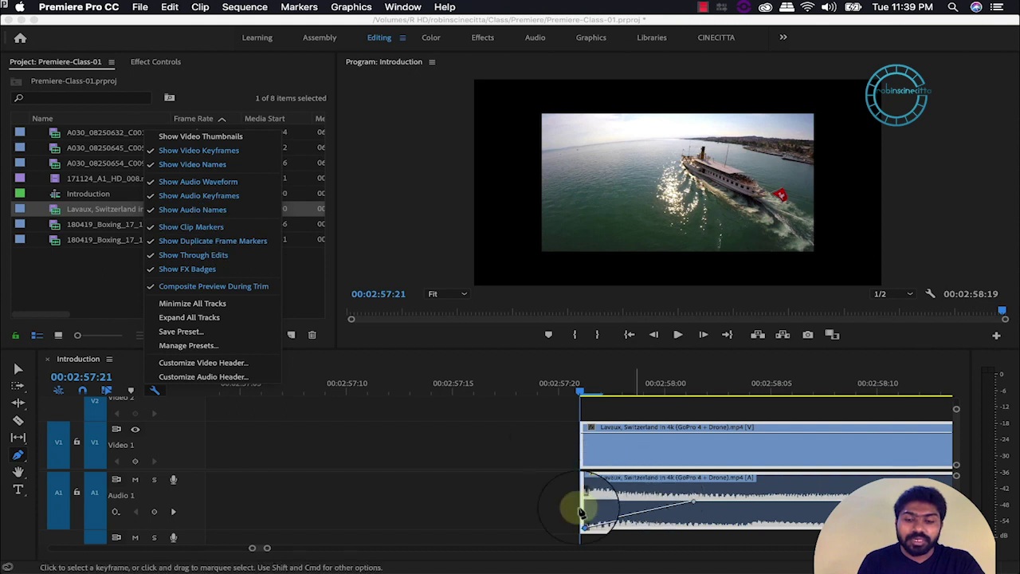
left_click(518, 512)
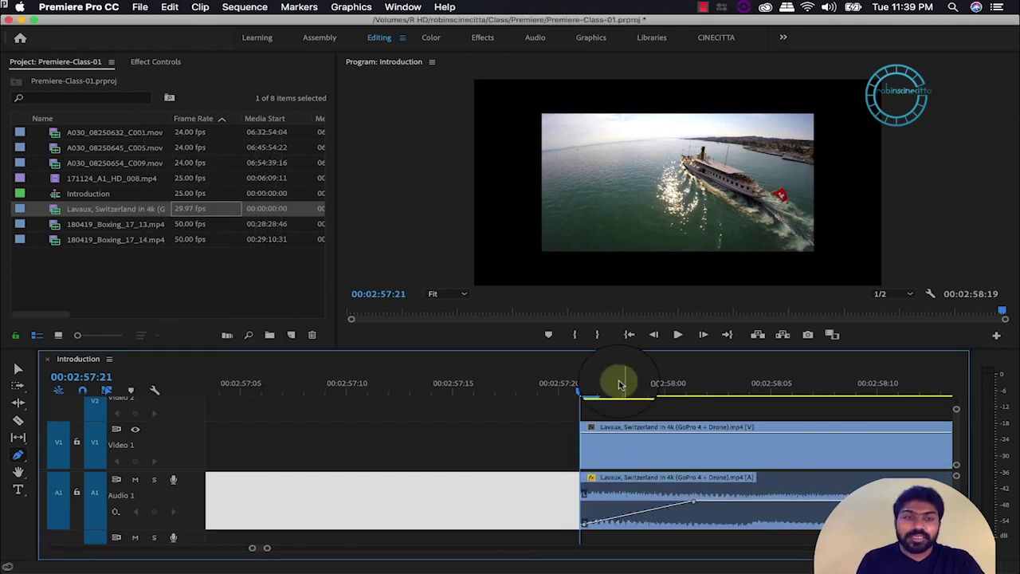
Add a marker from the Markers menu, then another at 00:02:58:03 with the M key.
left_click(295, 8)
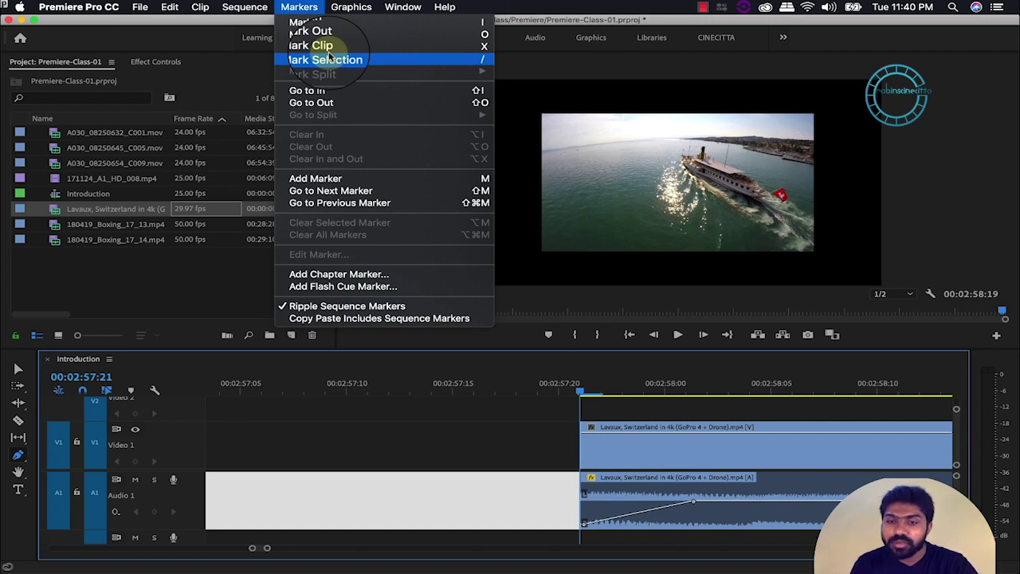
left_click(347, 182)
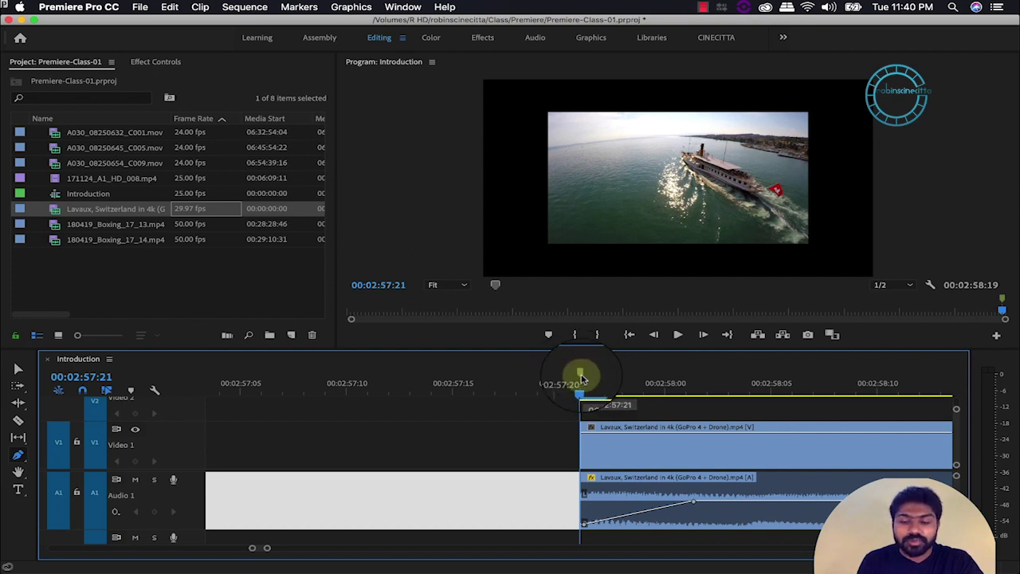
left_click(643, 375)
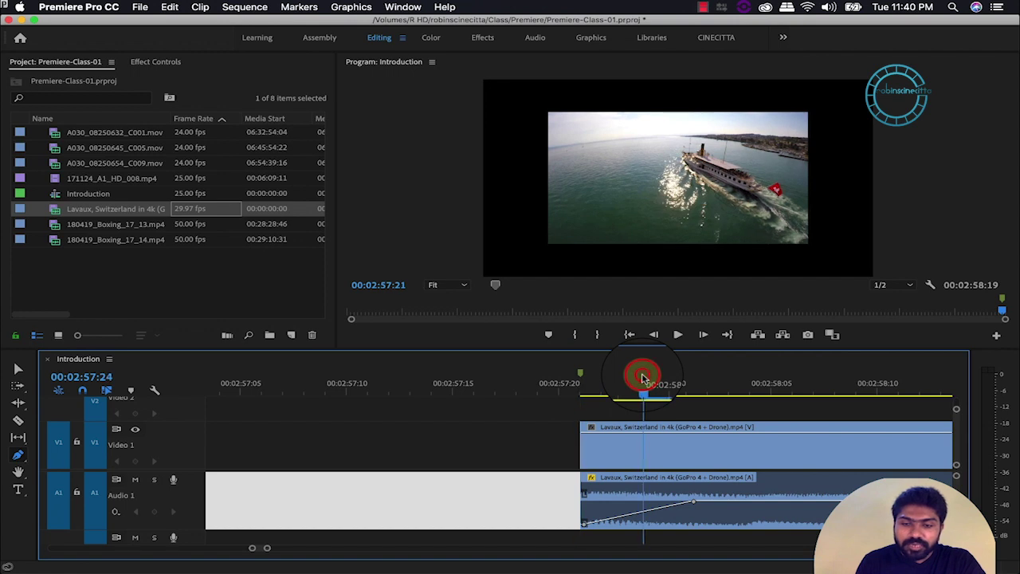
left_click(727, 384)
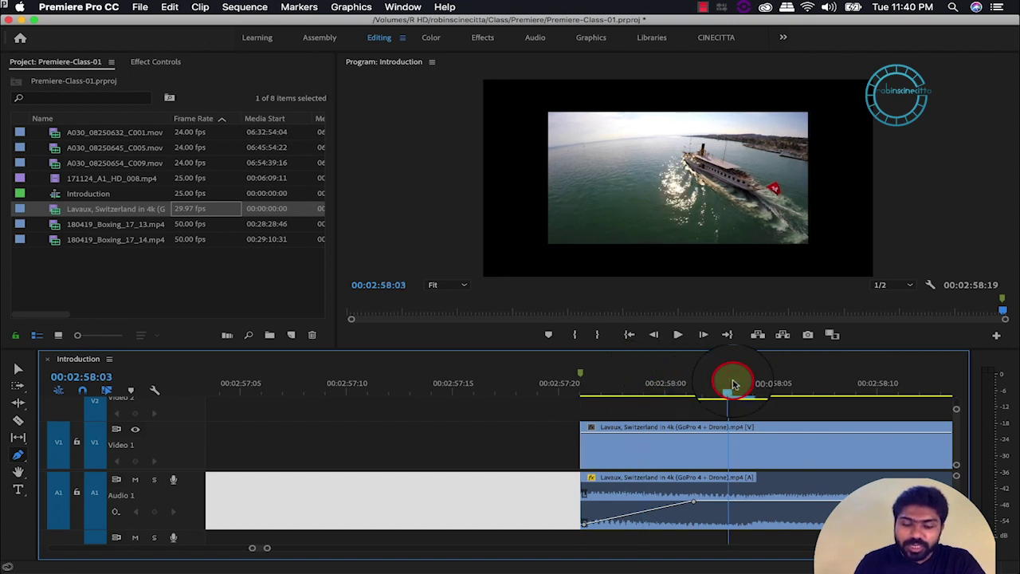
key("m")
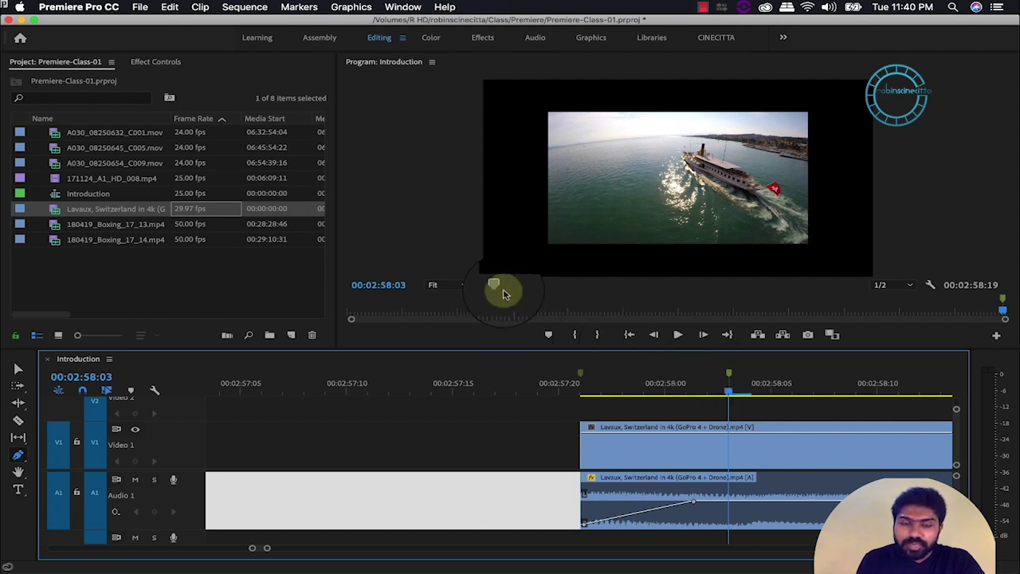
Open the 00:02:58:03 marker's dialog, enter the name 'Chapter mark1', and move to Comments.
double_click(728, 380)
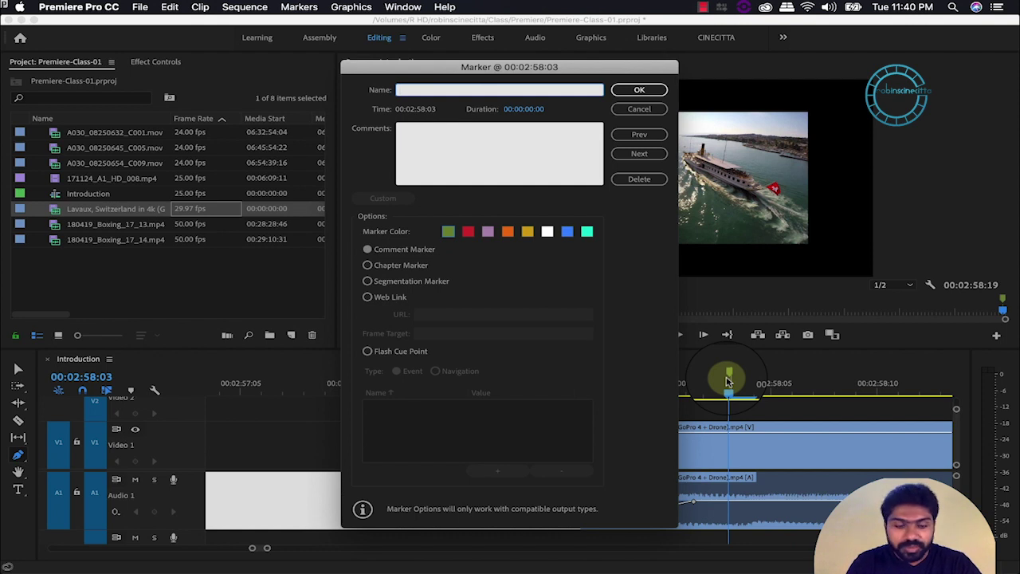
type("Chapter mark1")
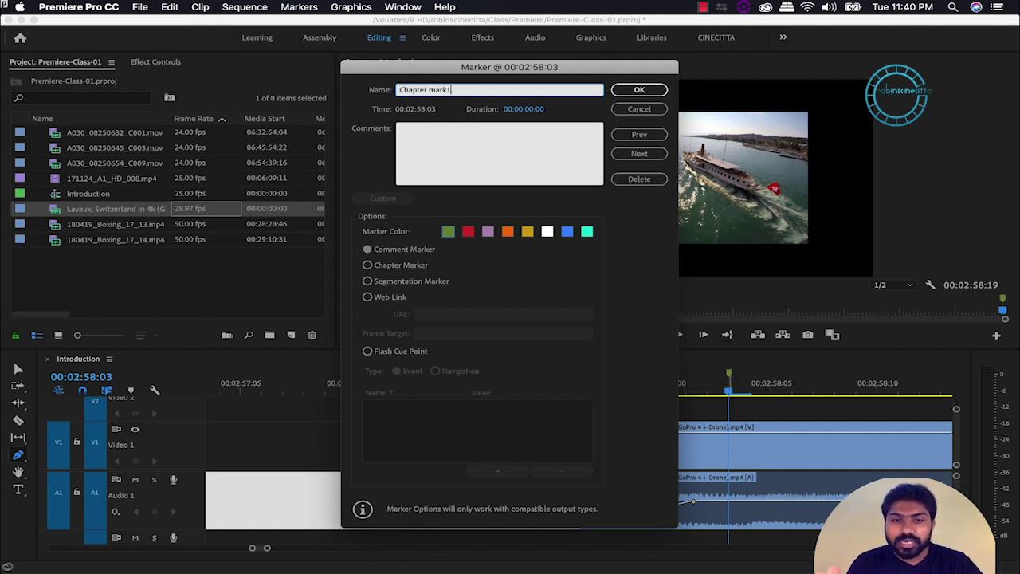
left_click(445, 149)
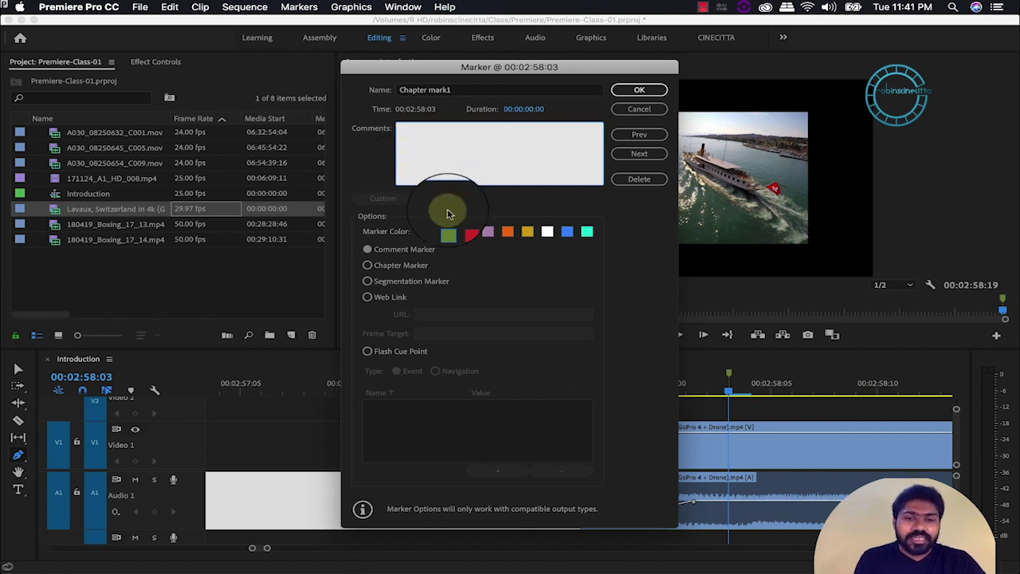
Try red and another marker colour, then the Chapter, Segmentation and Web Link marker types.
left_click(470, 232)
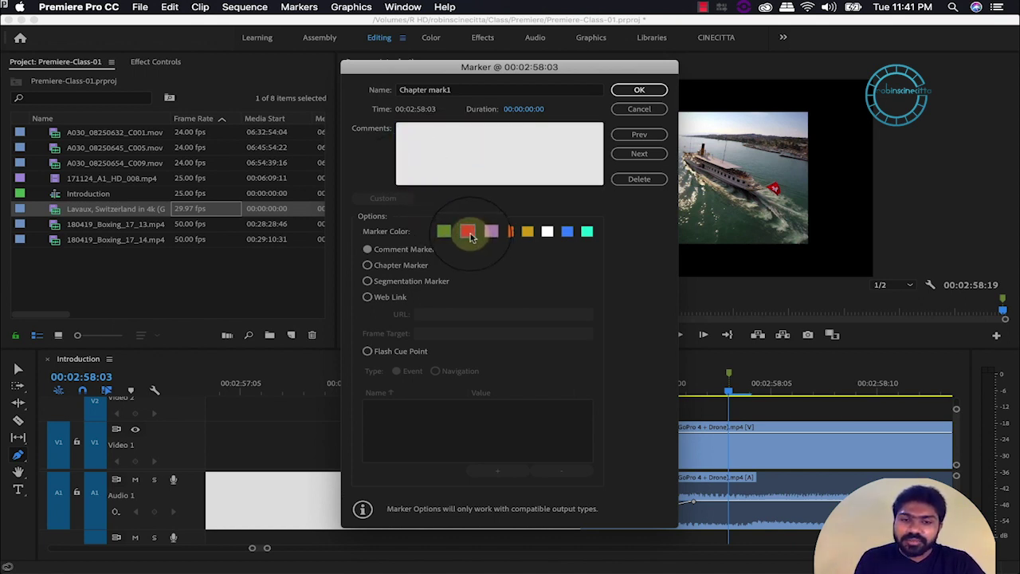
left_click(506, 233)
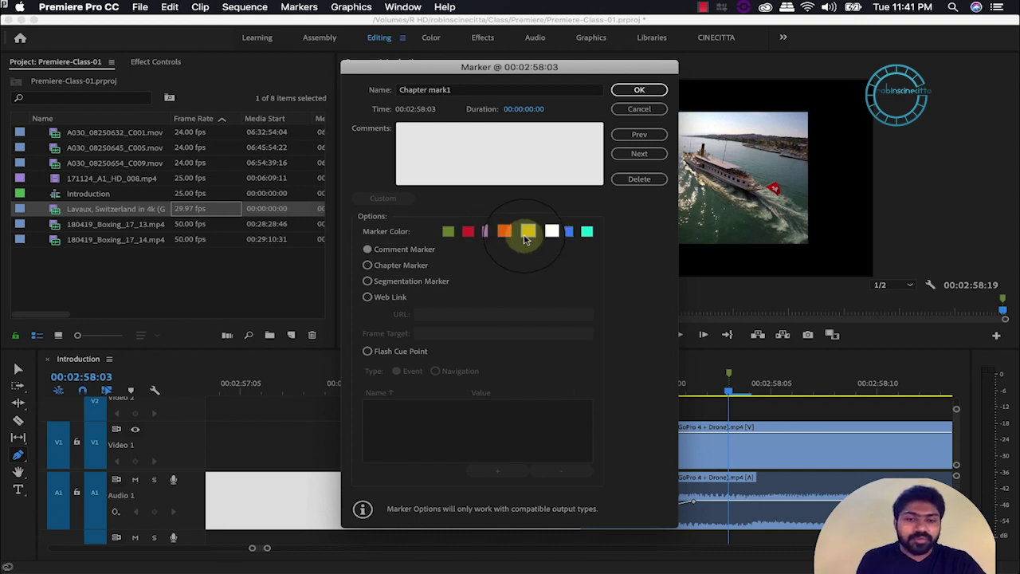
left_click(402, 268)
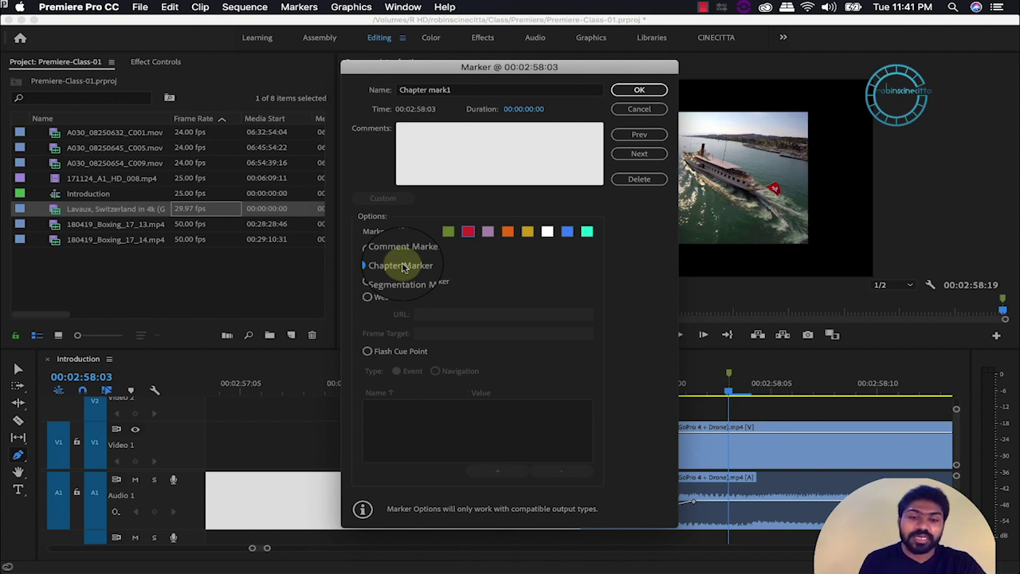
left_click(390, 285)
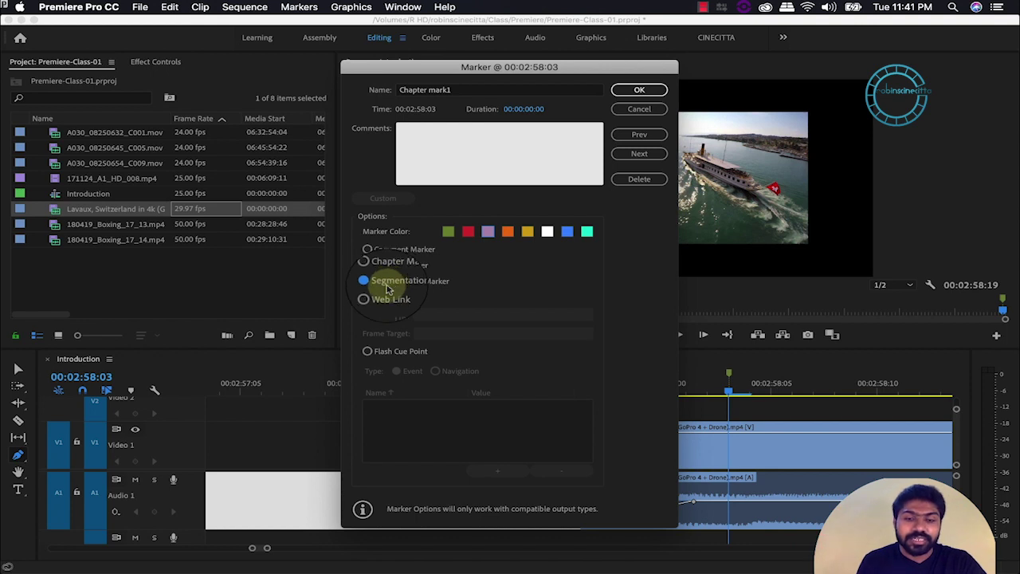
left_click(391, 299)
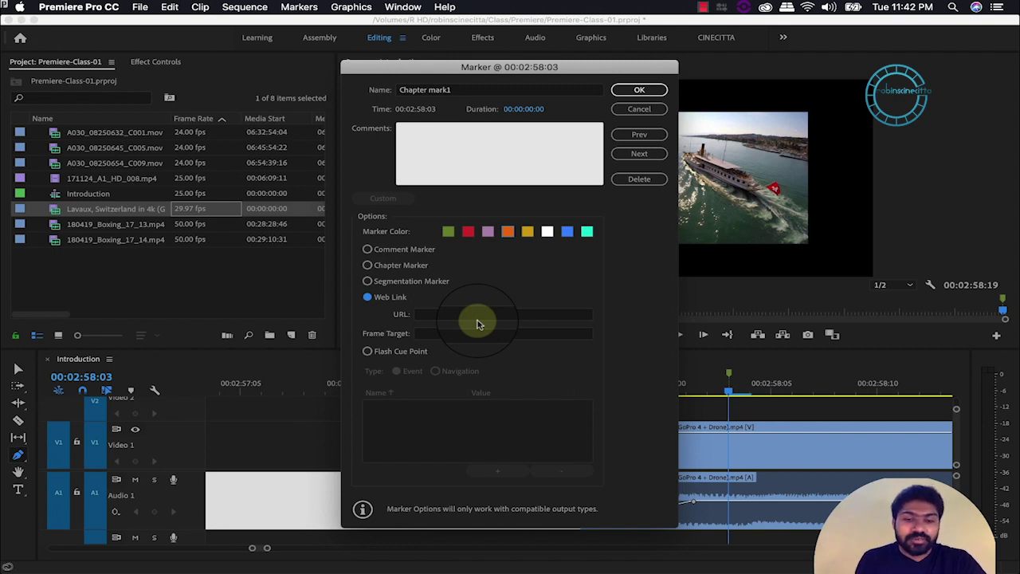
Set a Navigation Flash Cue Point with a new name/value row, then dismiss the dialog with Esc.
left_click(368, 352)
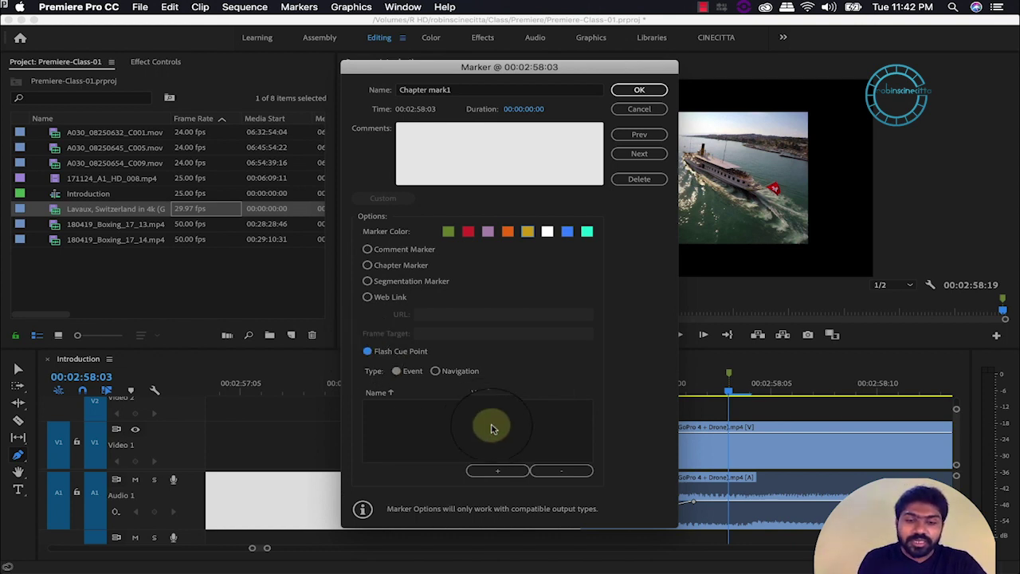
left_click(436, 371)
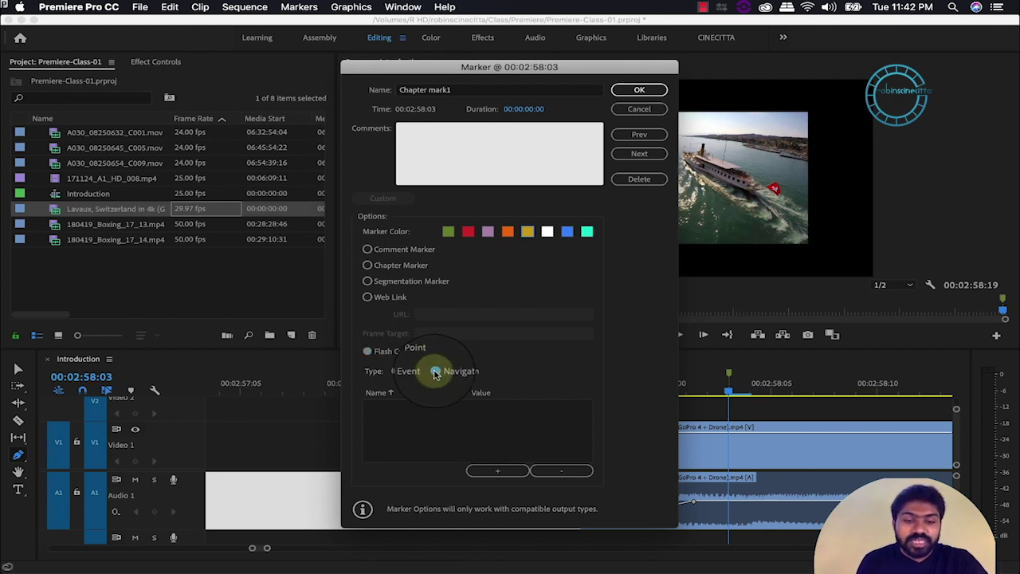
left_click(494, 471)
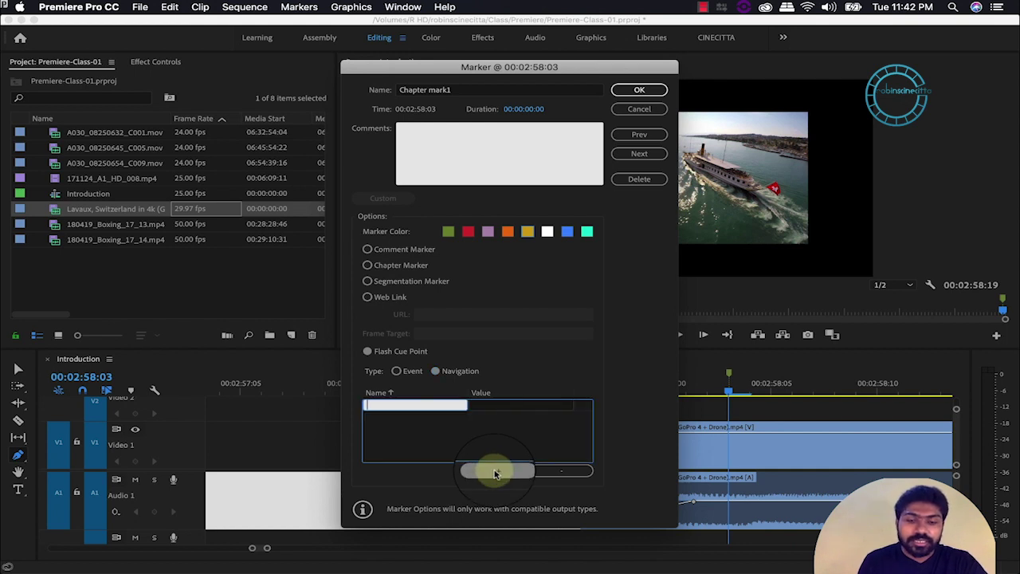
left_click(681, 398)
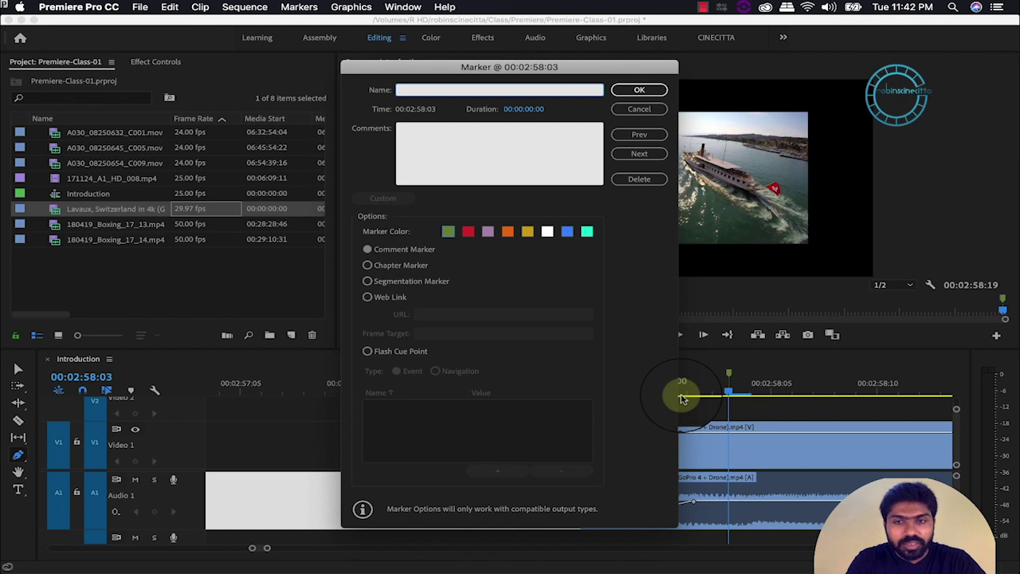
key("Escape")
right_click(731, 395)
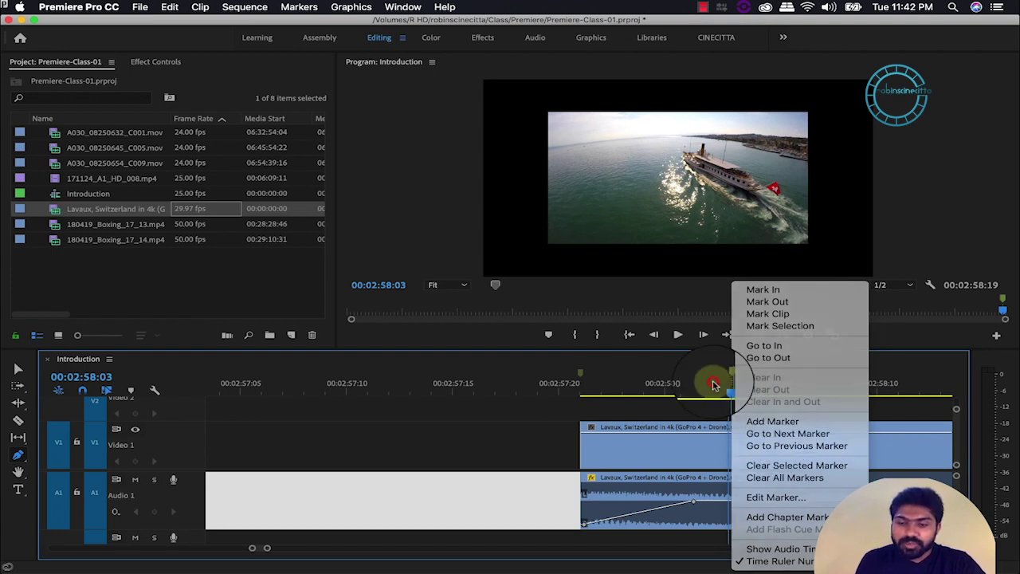
left_click(715, 385)
right_click(730, 384)
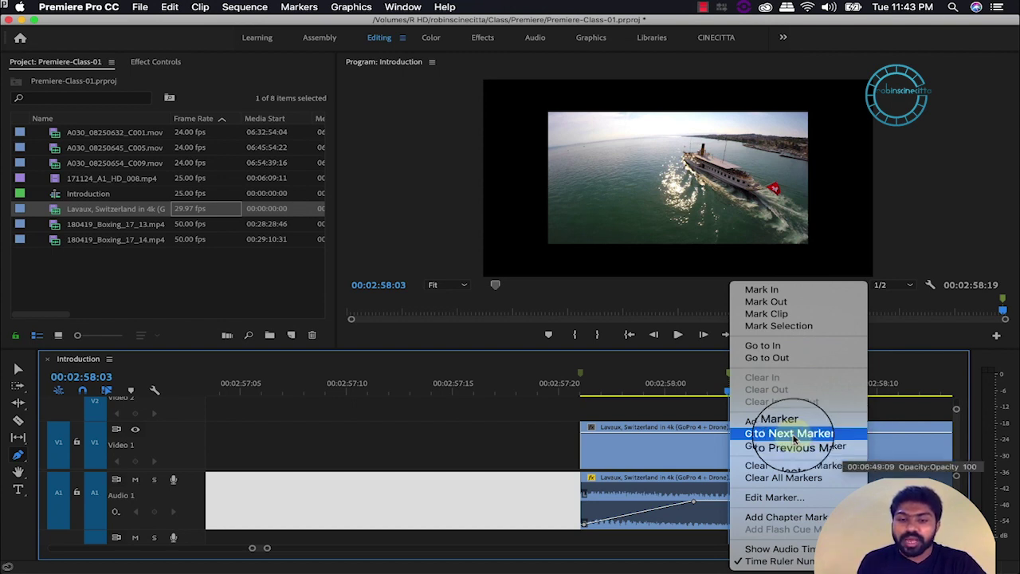
left_click(664, 369)
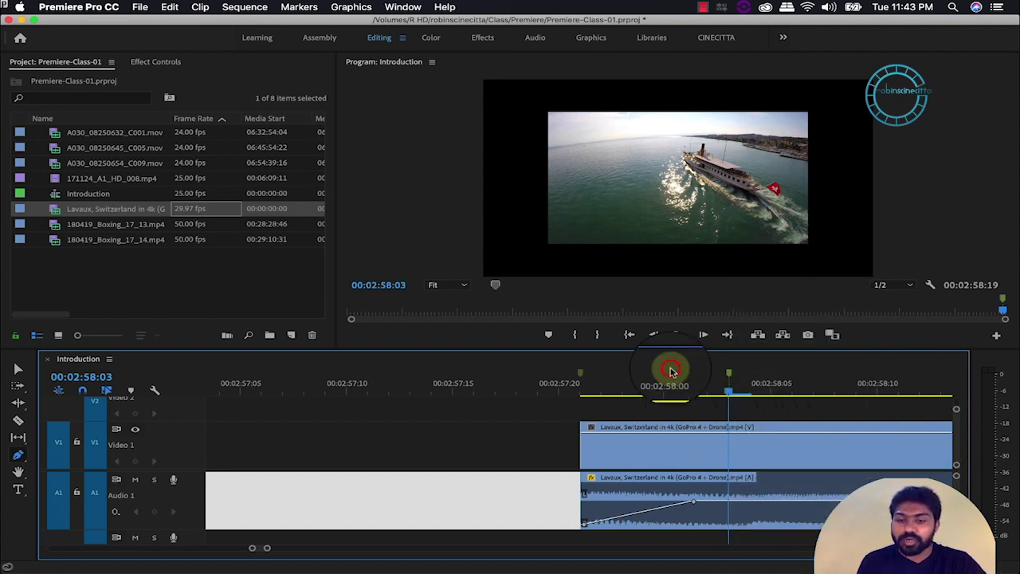
Add Go to Previous Marker and Go to Next Marker buttons to the Program monitor via the Button Editor.
left_click(997, 338)
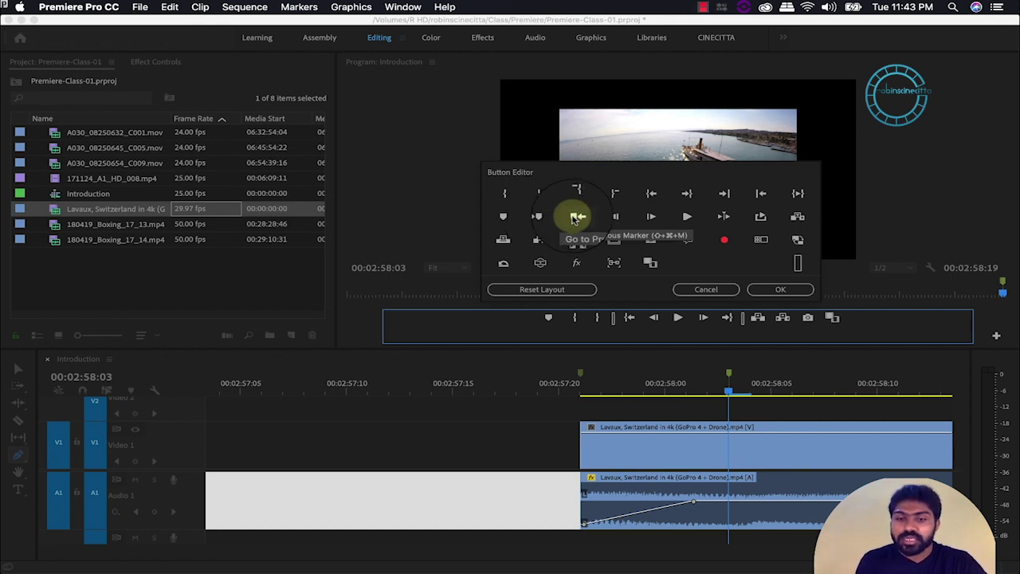
mouse_move(574, 220)
left_mouse_down()
mouse_move(538, 218)
mouse_move(496, 303)
mouse_move(495, 322)
mouse_move(529, 326)
left_mouse_up()
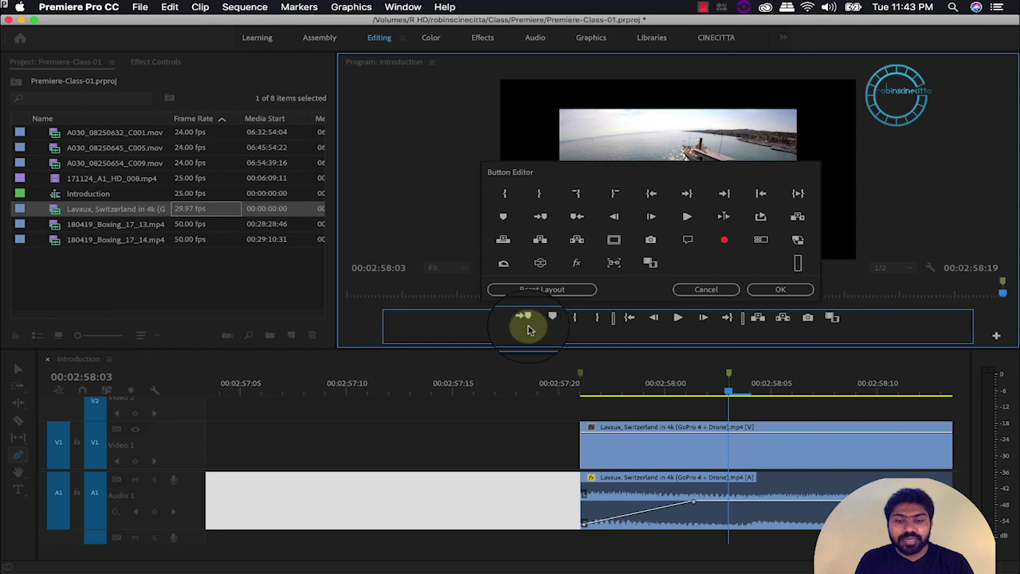
left_click_drag(575, 210, 542, 322)
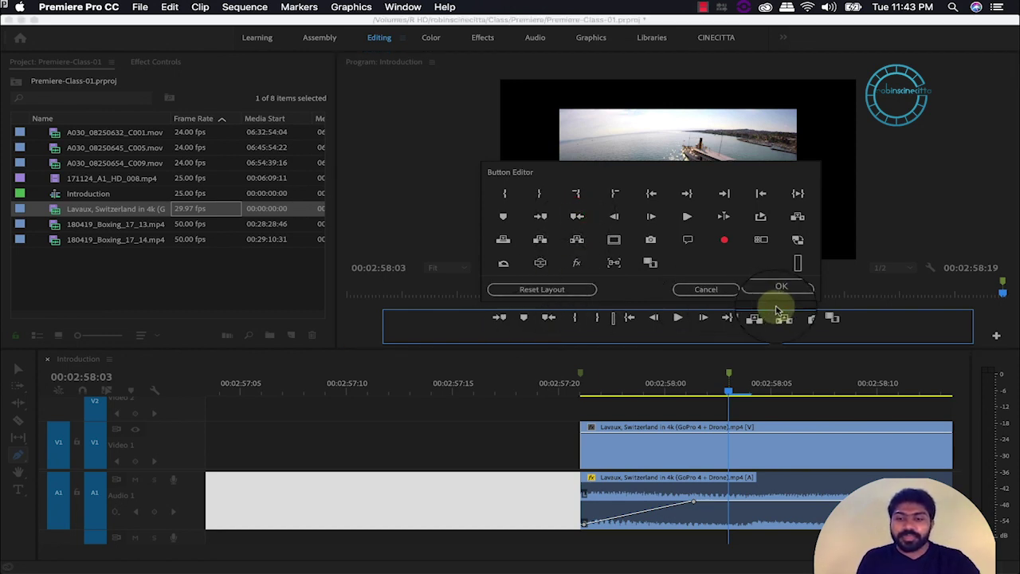
left_click(788, 292)
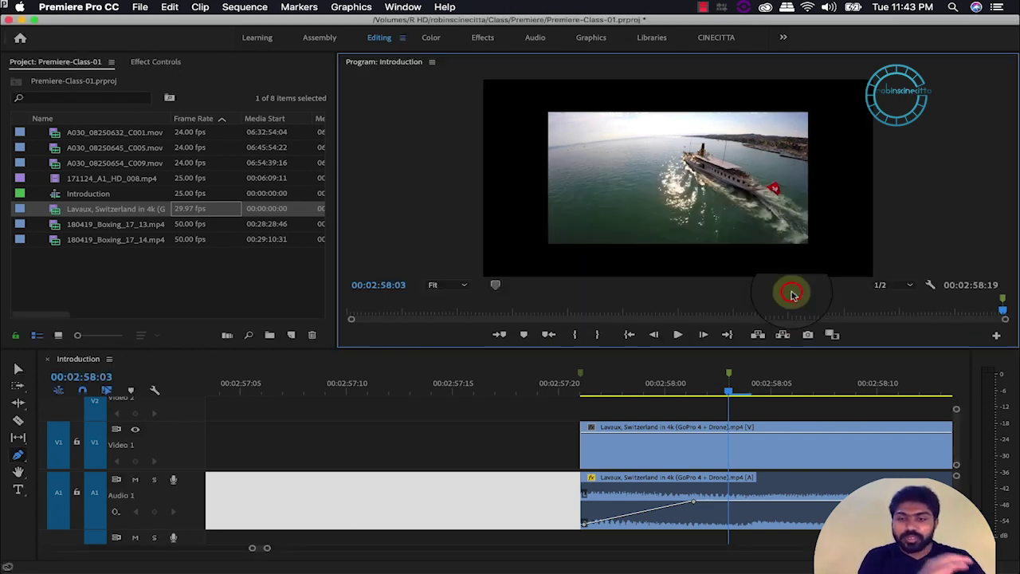
Jump previous, next, then previous marker to land on 00:02:57:21, and switch to the Selection tool (V).
left_click(548, 336)
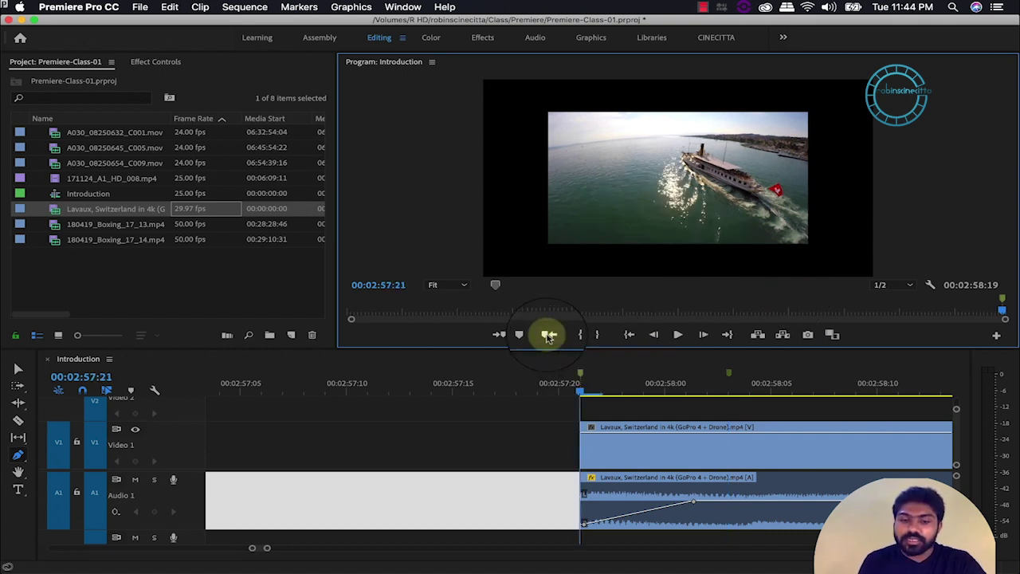
left_click(499, 335)
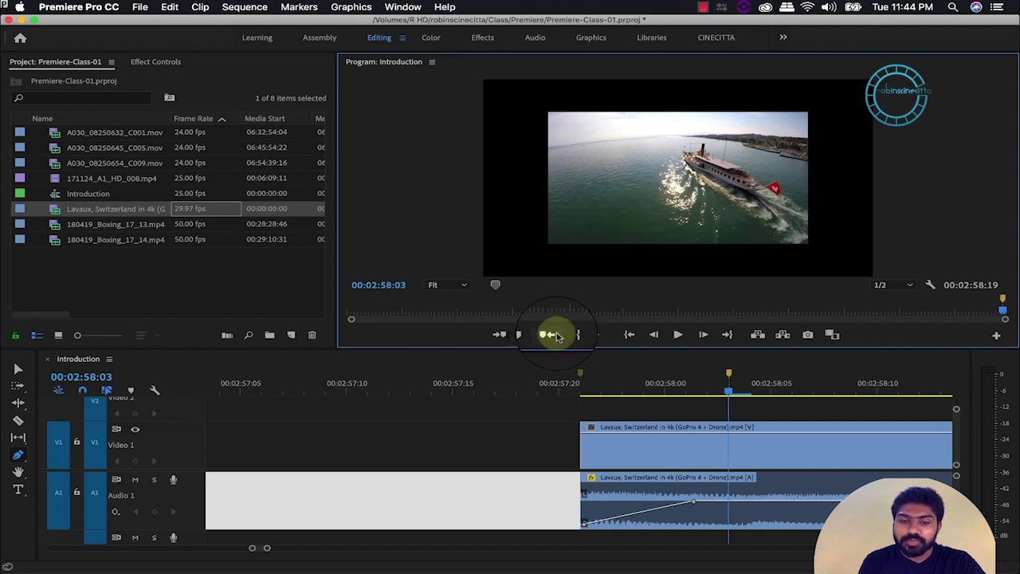
left_click(556, 336)
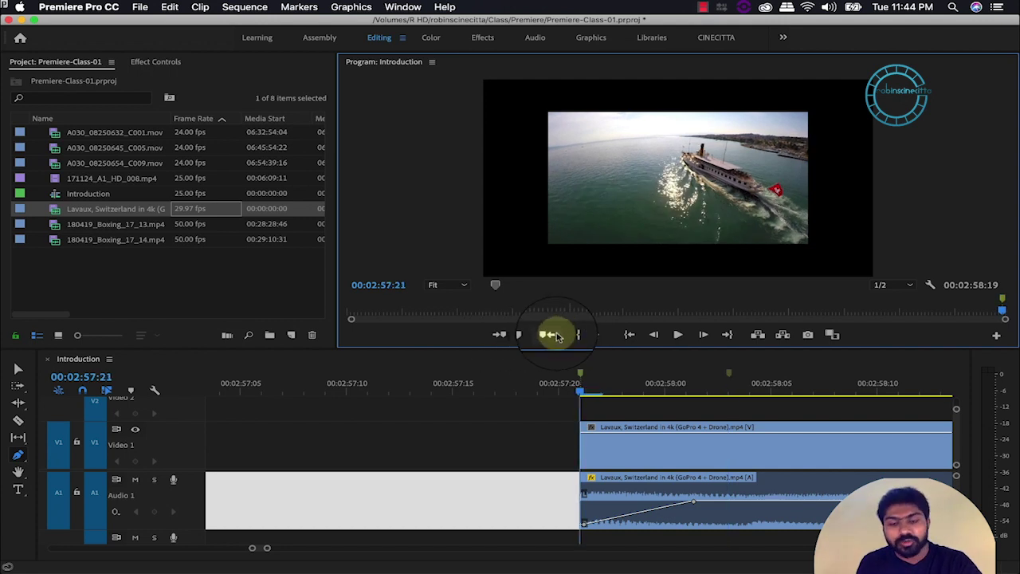
key("v")
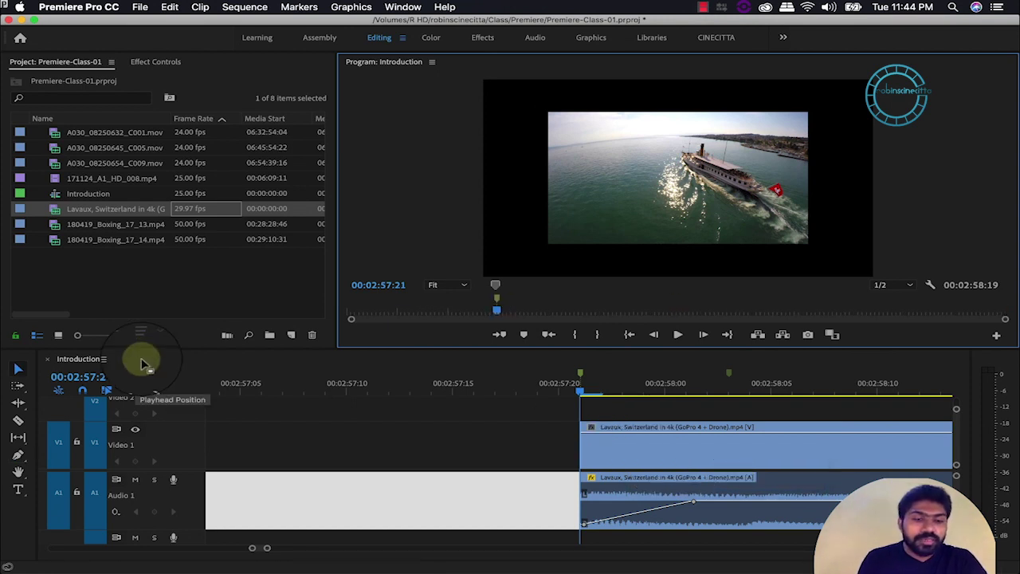
left_click(154, 390)
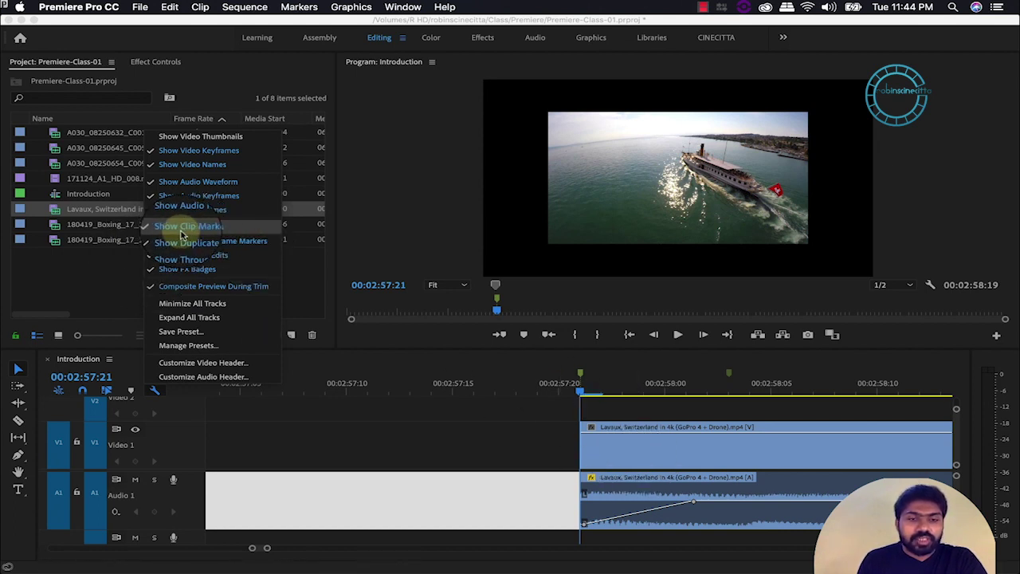
Put the playhead at 00:02:58:00 in the Lavaux clip and collapse all tracks to minimum height.
left_click(636, 454)
left_click_drag(591, 388, 684, 392)
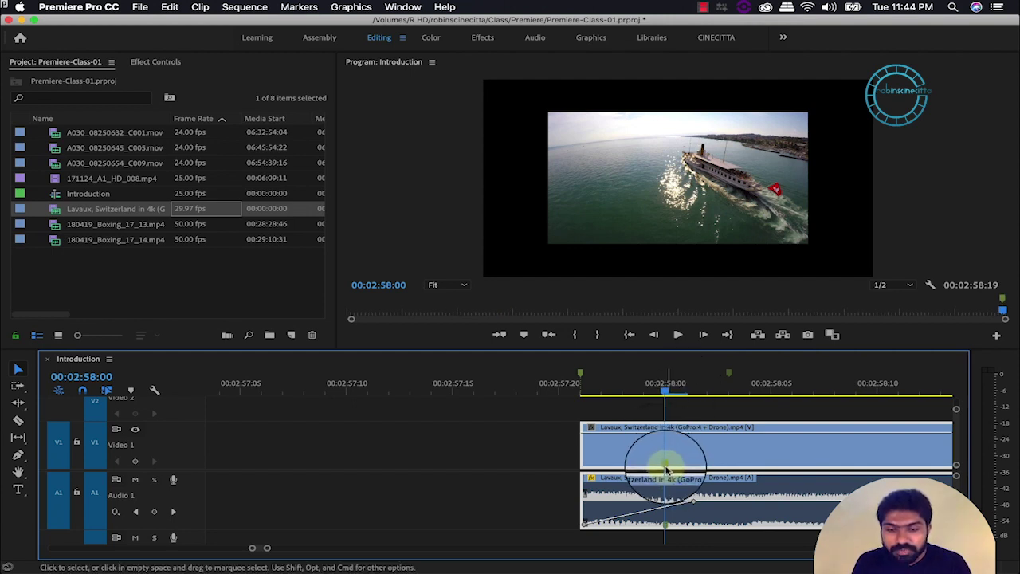
left_click(155, 391)
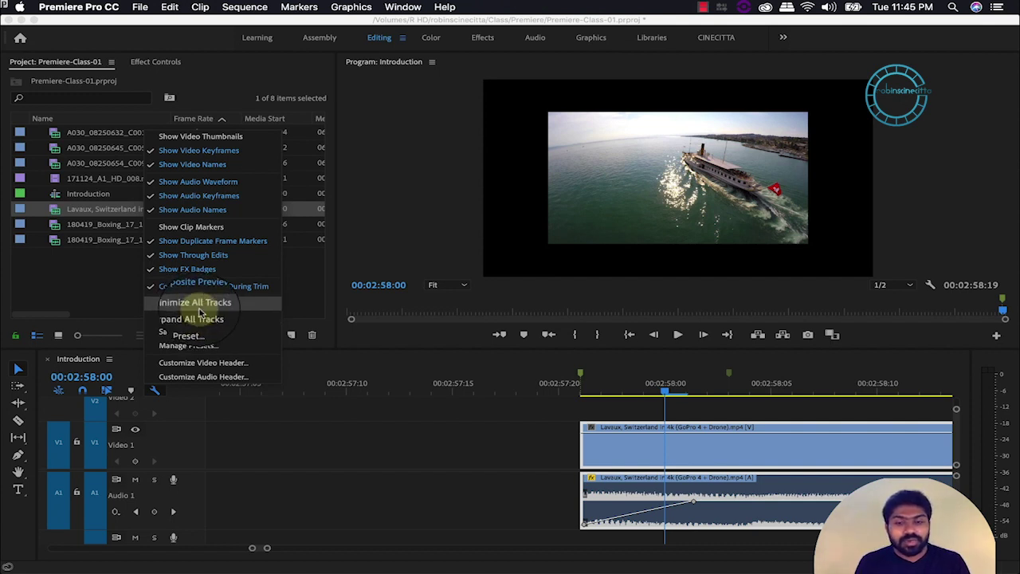
left_click(199, 309)
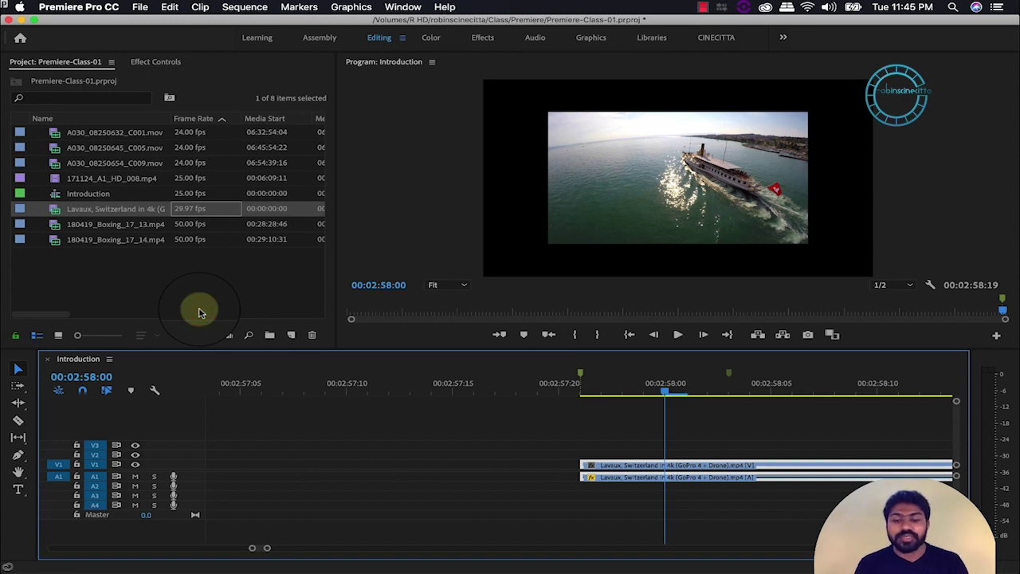
Expand all Introduction timeline tracks to full height to show clip contents and waveforms.
left_click(155, 390)
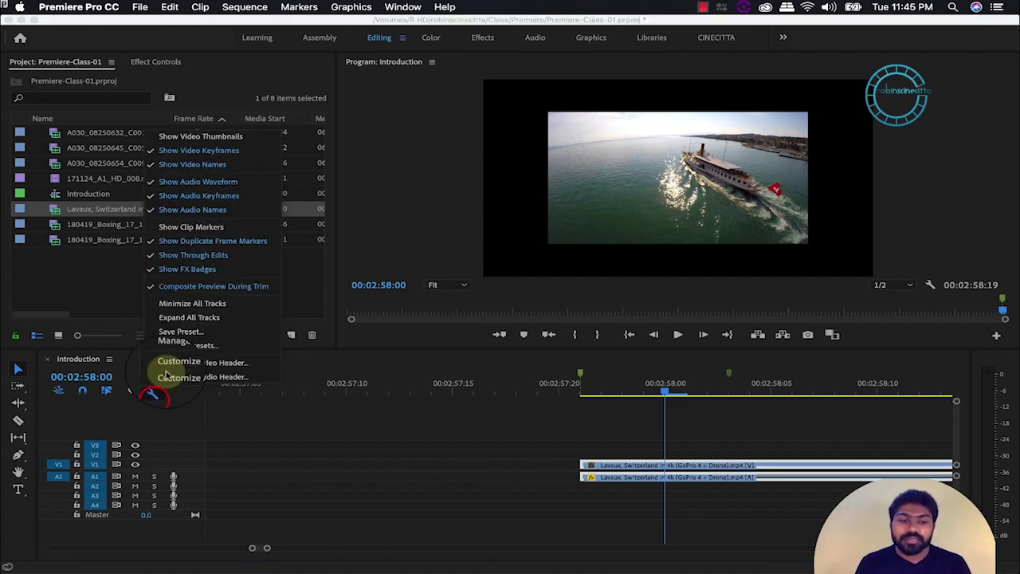
left_click(207, 318)
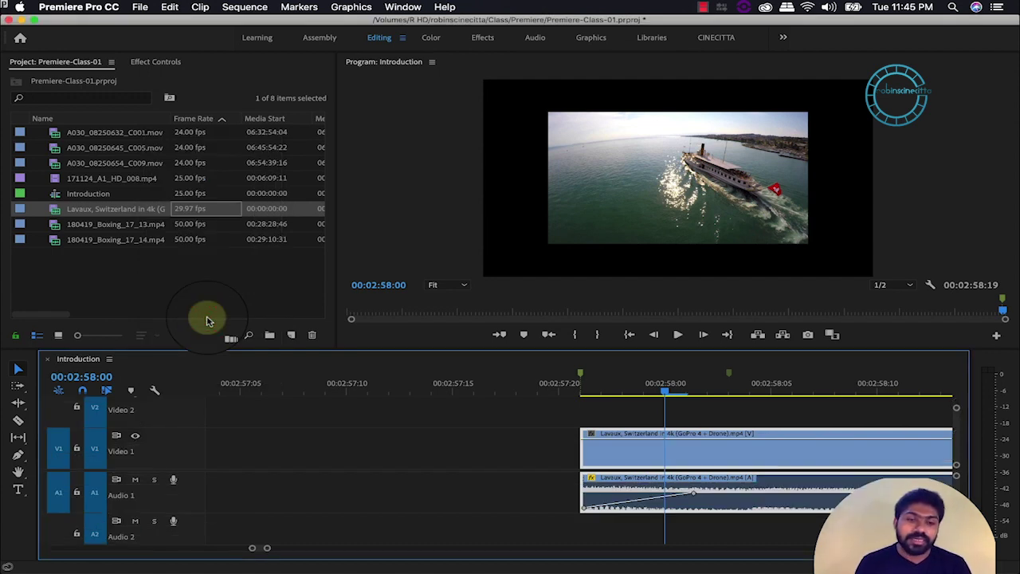
left_click(155, 390)
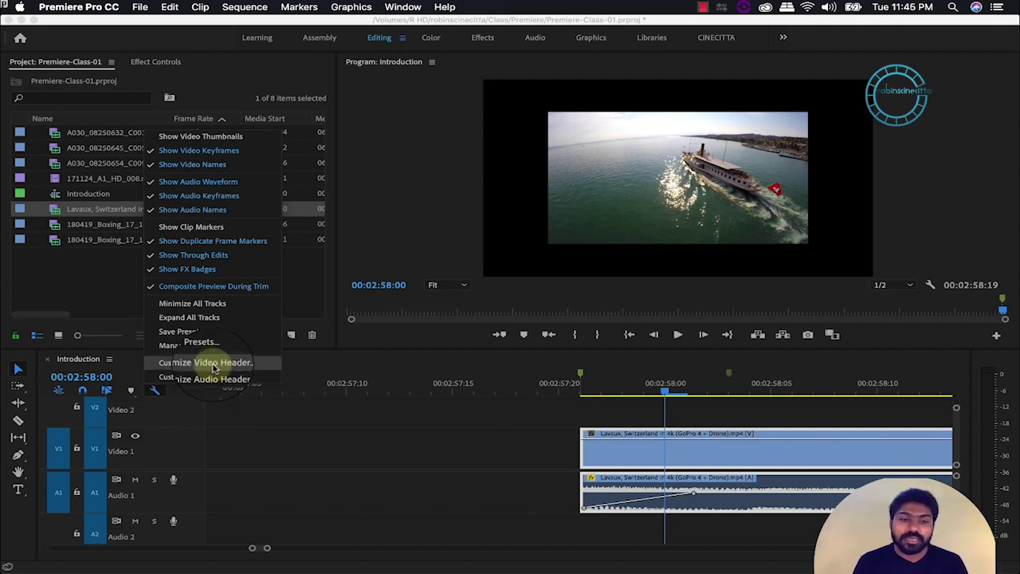
left_click(346, 439)
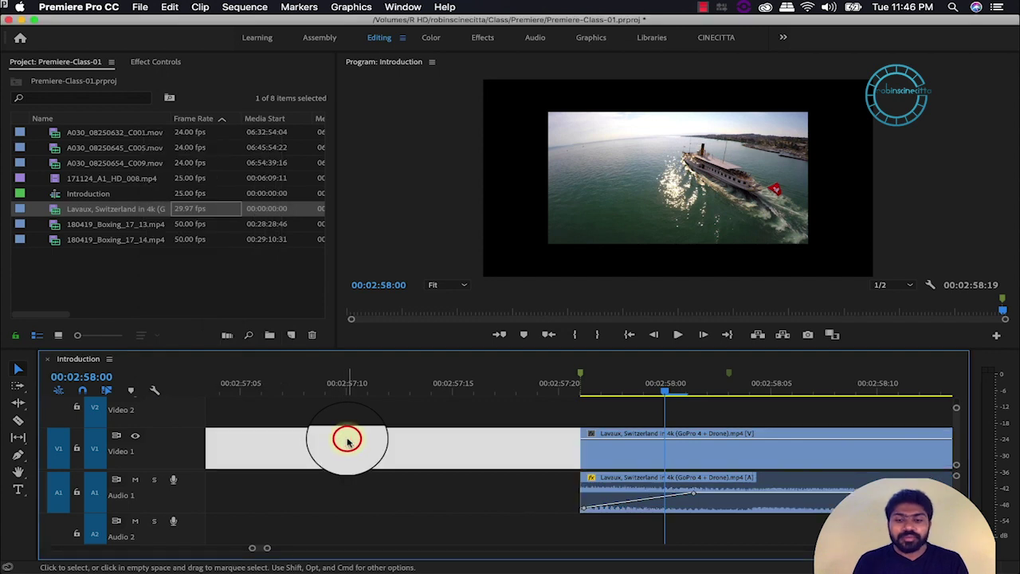
Zoom out and shift the linked Lavaux video and audio a couple of frames later, checking its volume.
key("minus")
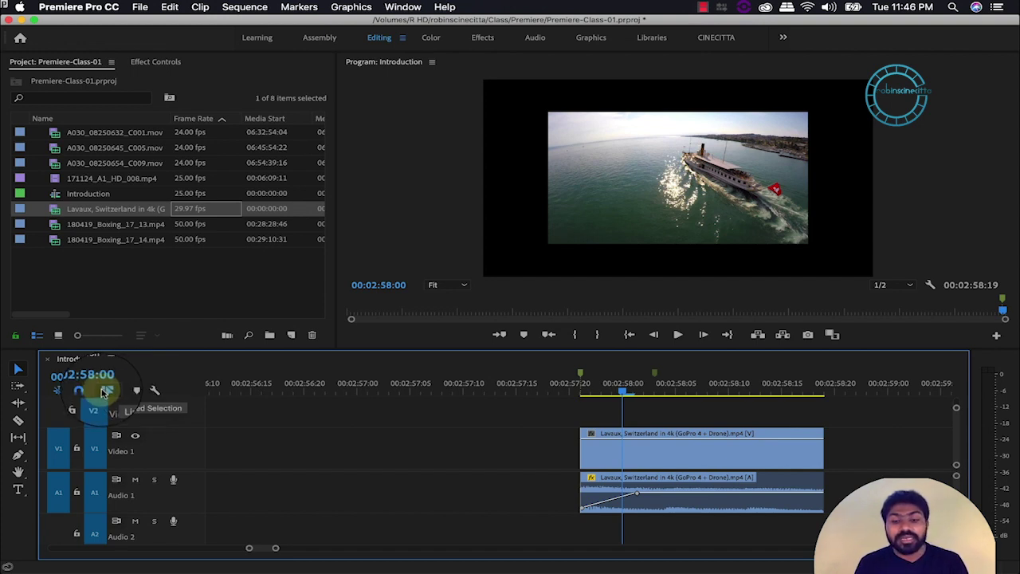
left_click(684, 455)
left_click(644, 449)
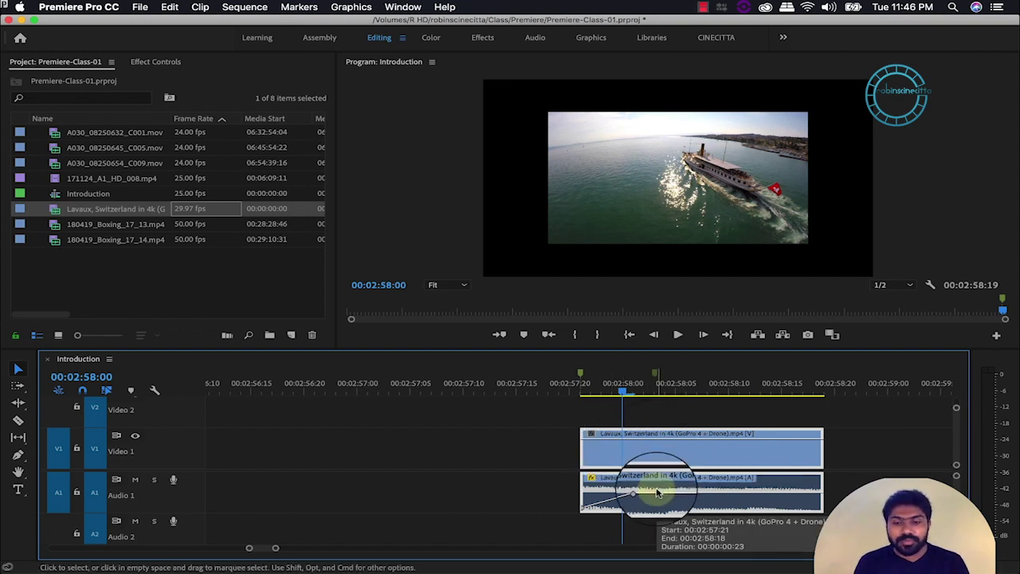
left_click_drag(658, 492, 720, 473)
left_click(698, 483)
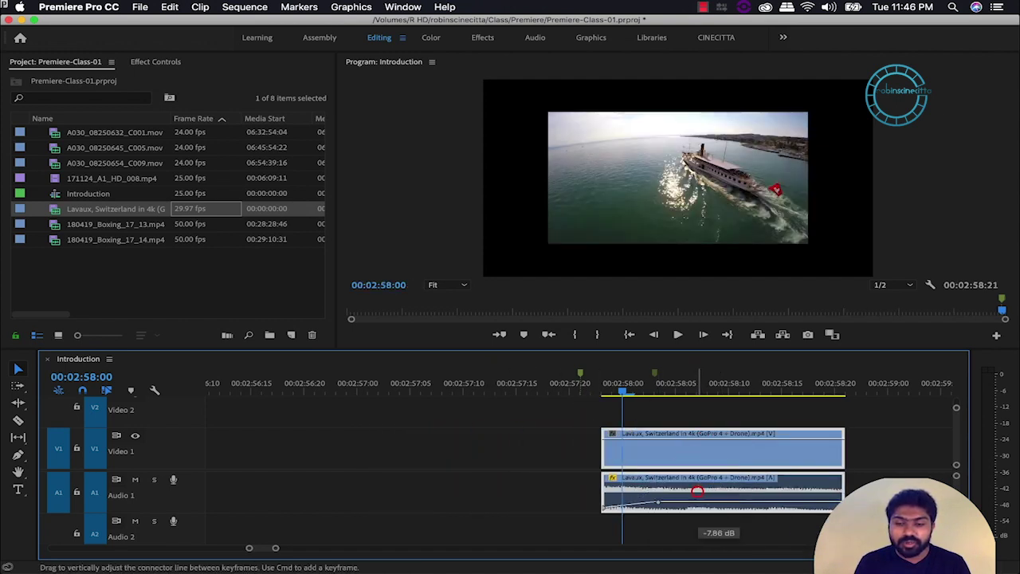
mouse_move(700, 482)
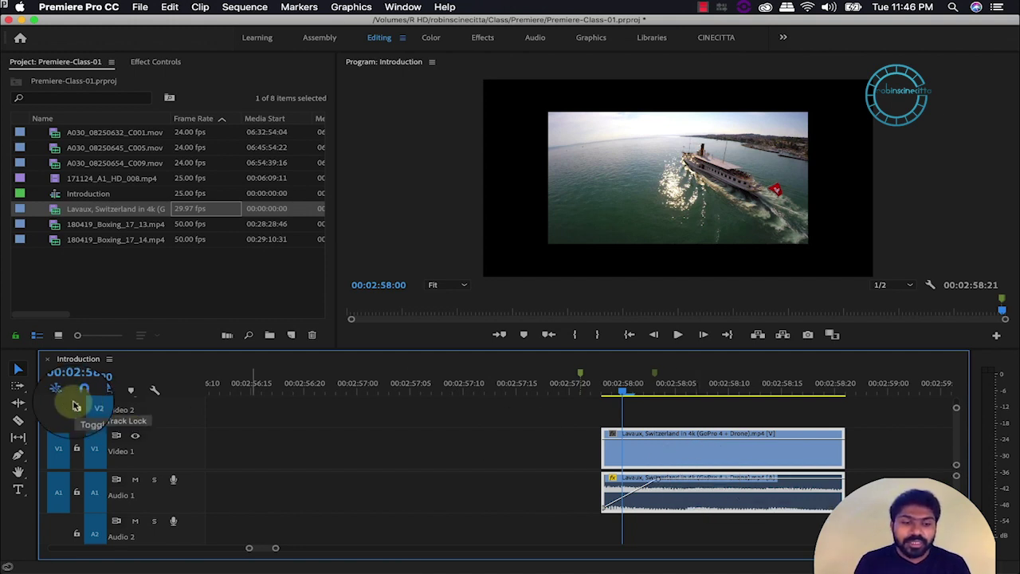
Unlink the Lavaux video clip from its audio.
left_click(660, 455)
right_click(660, 455)
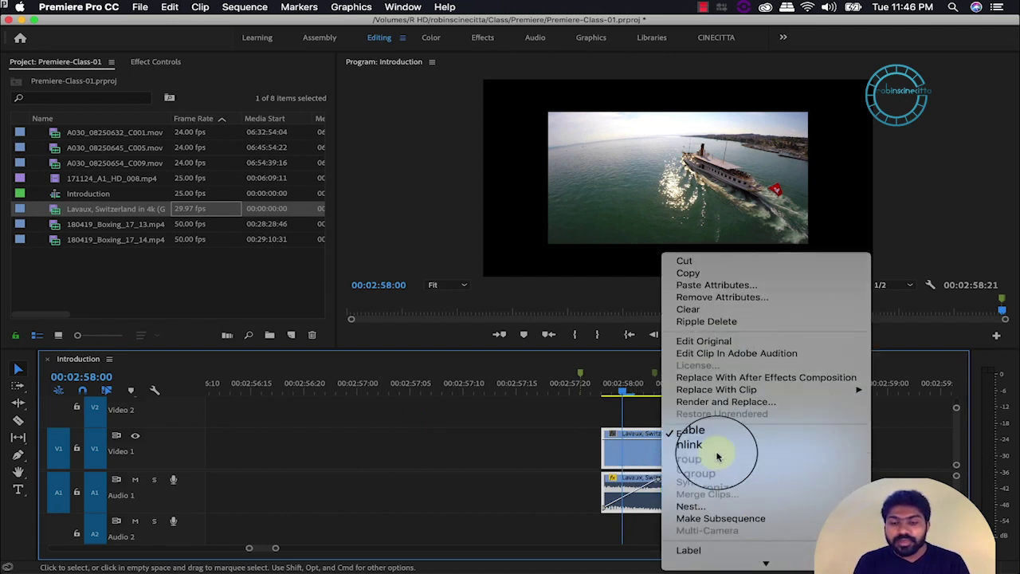
left_click(715, 447)
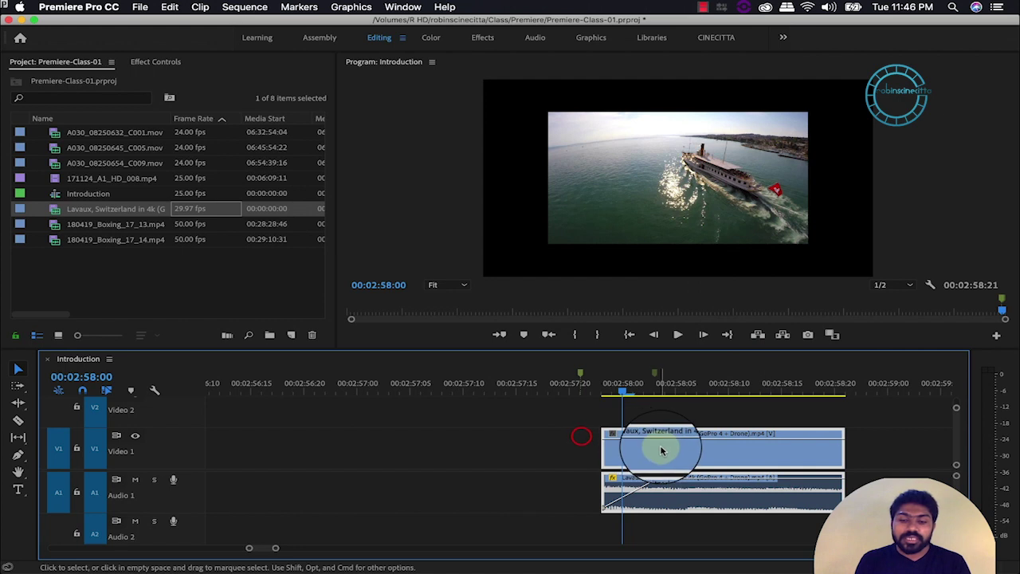
Turn Linked Selection off, select the Lavaux video part on its own, then turn Linked Selection back on.
left_click(107, 390)
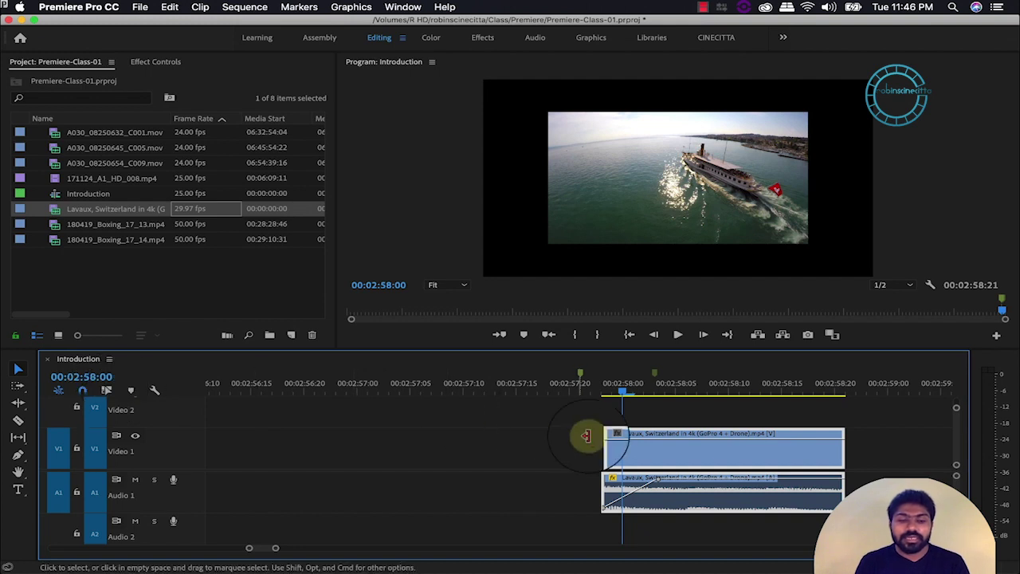
left_click(642, 456)
left_click(558, 442)
left_click(661, 444)
left_click(675, 447)
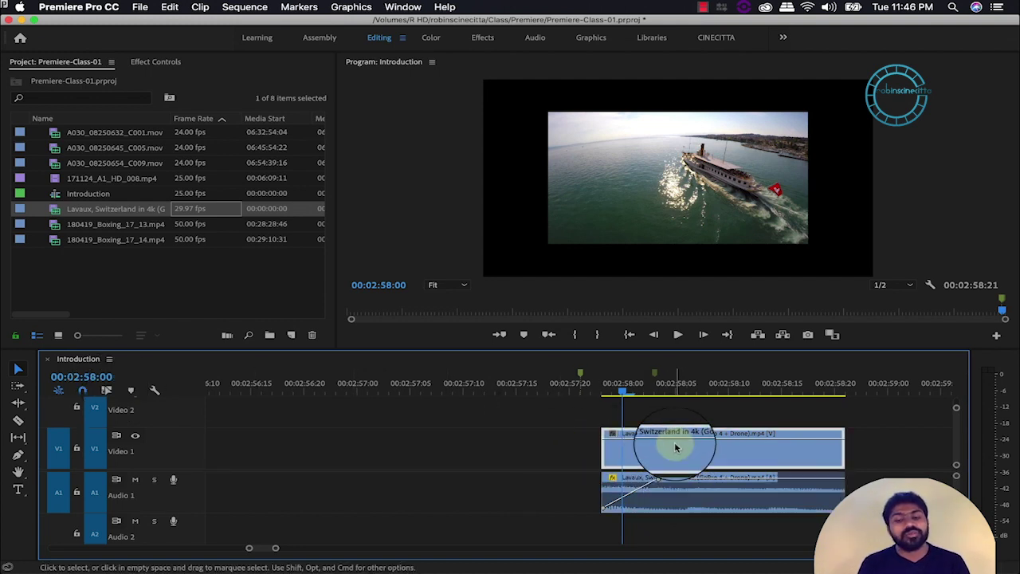
left_click(108, 390)
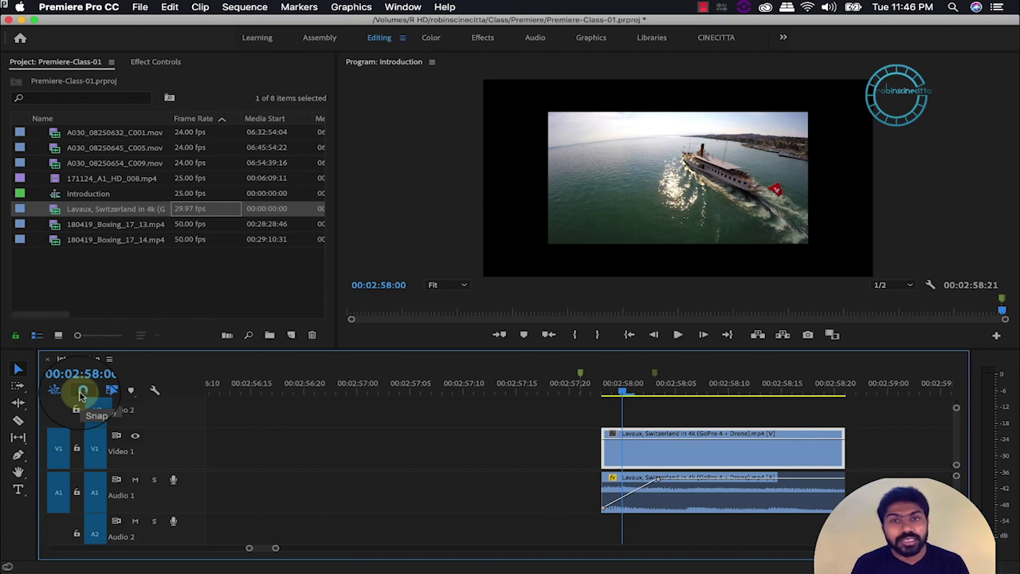
Move the Lavaux clip earlier so it starts at 00:02:54:17, then scroll back to earlier times.
left_click(564, 456)
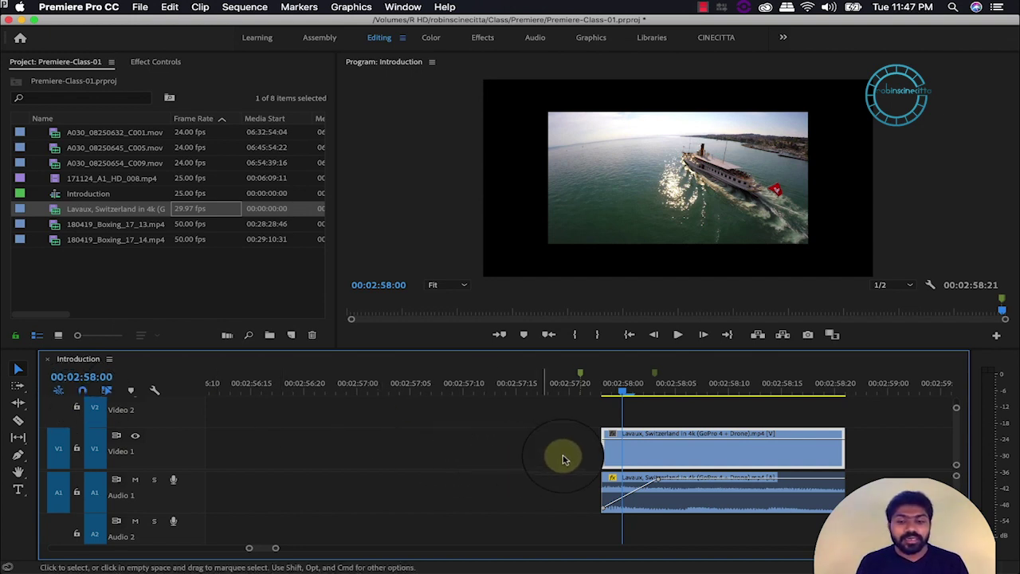
key("-")
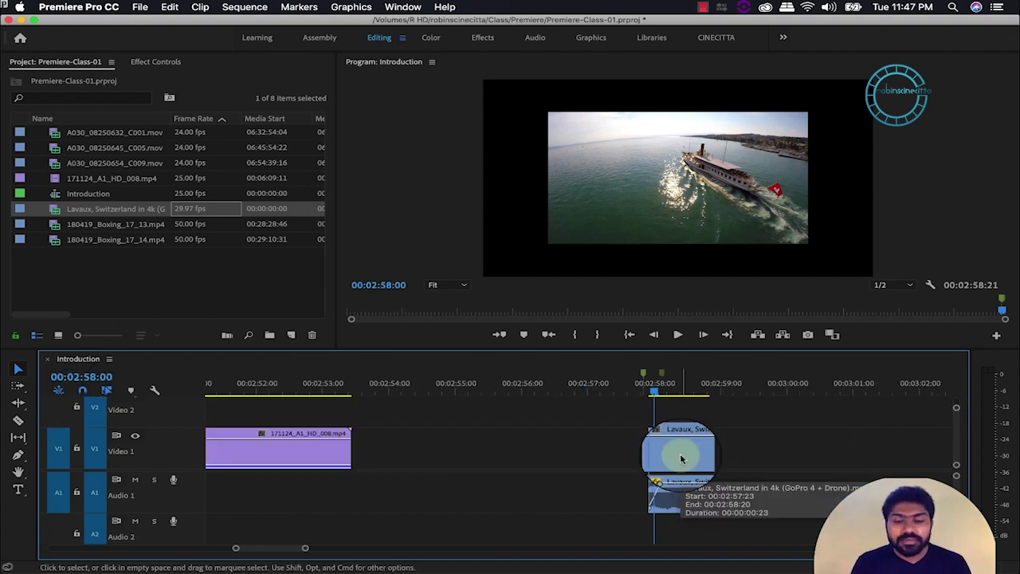
left_click_drag(675, 454, 454, 451)
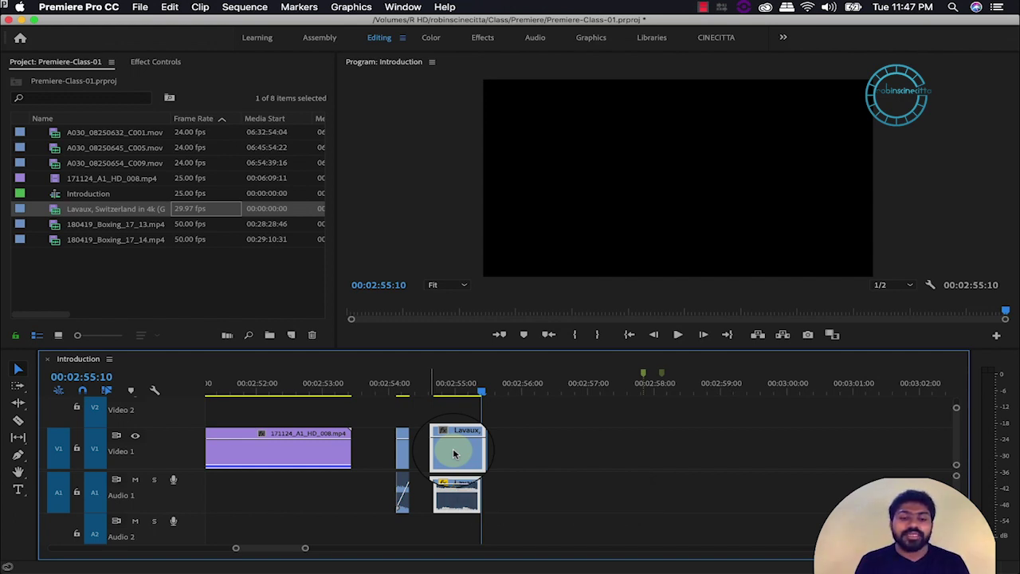
mouse_move(454, 454)
left_mouse_down()
mouse_move(421, 452)
mouse_move(451, 461)
left_mouse_up()
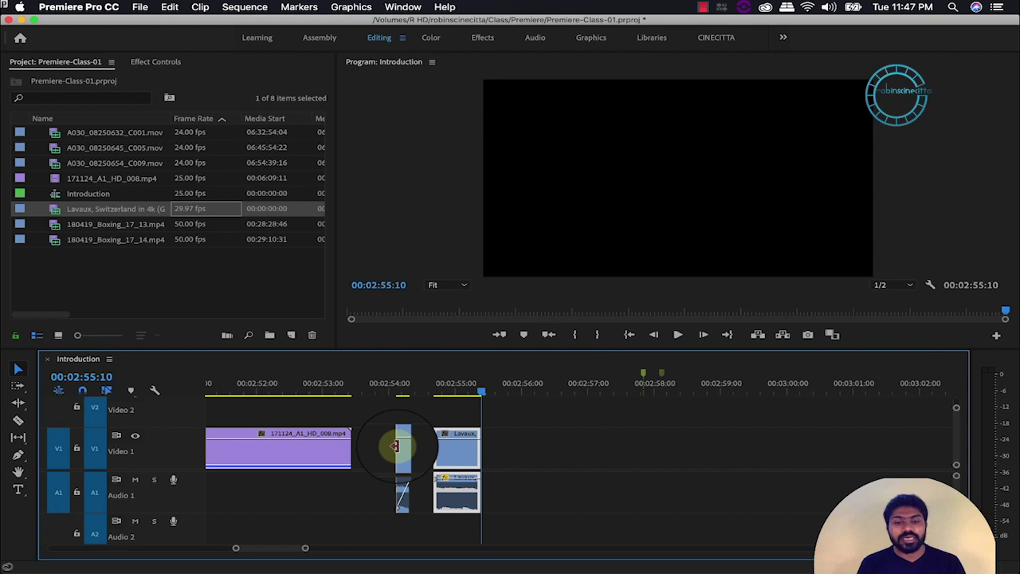
scroll(457, 472, "left", 5)
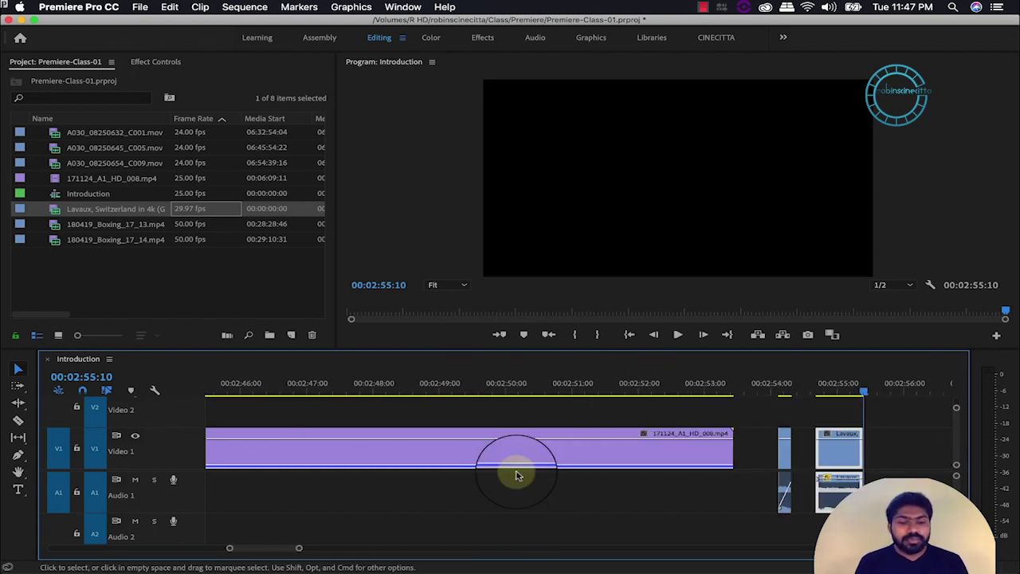
scroll(517, 476, "left", 5)
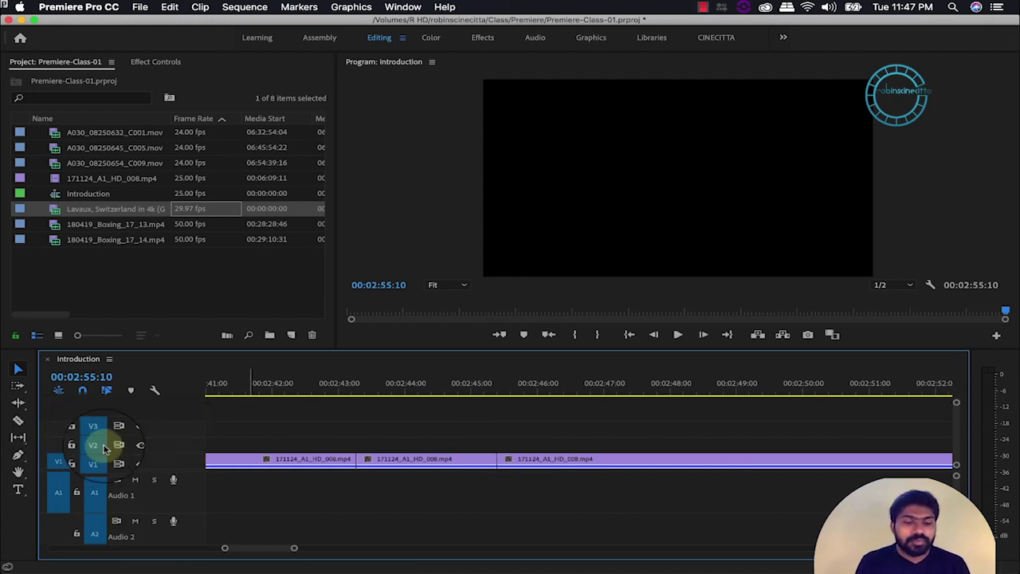
Reduce the video tracks' height and look at the track header's Add/Delete Tracks options.
mouse_move(94, 425)
left_mouse_down()
mouse_move(97, 462)
mouse_move(95, 431)
left_mouse_up()
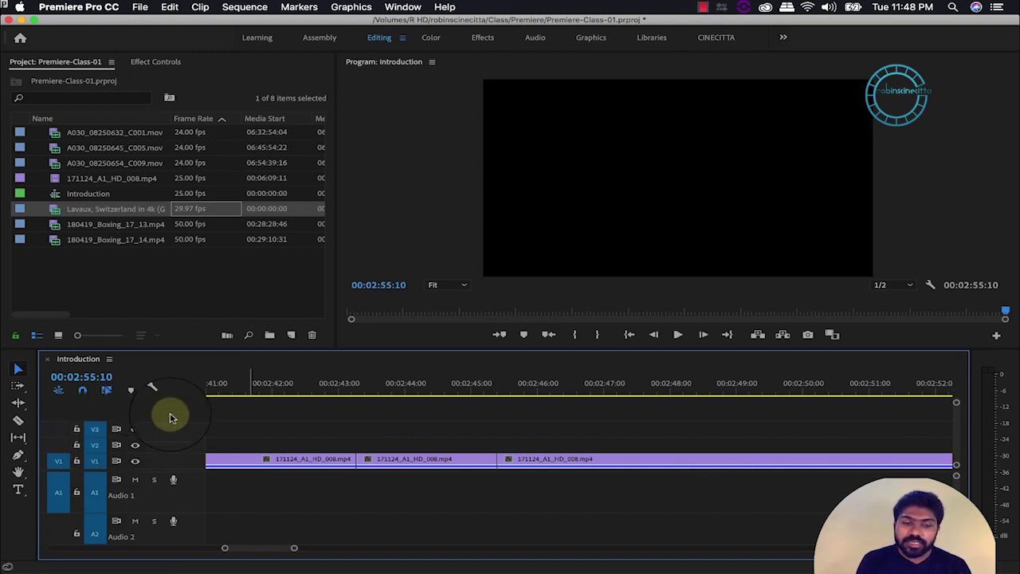
right_click(170, 417)
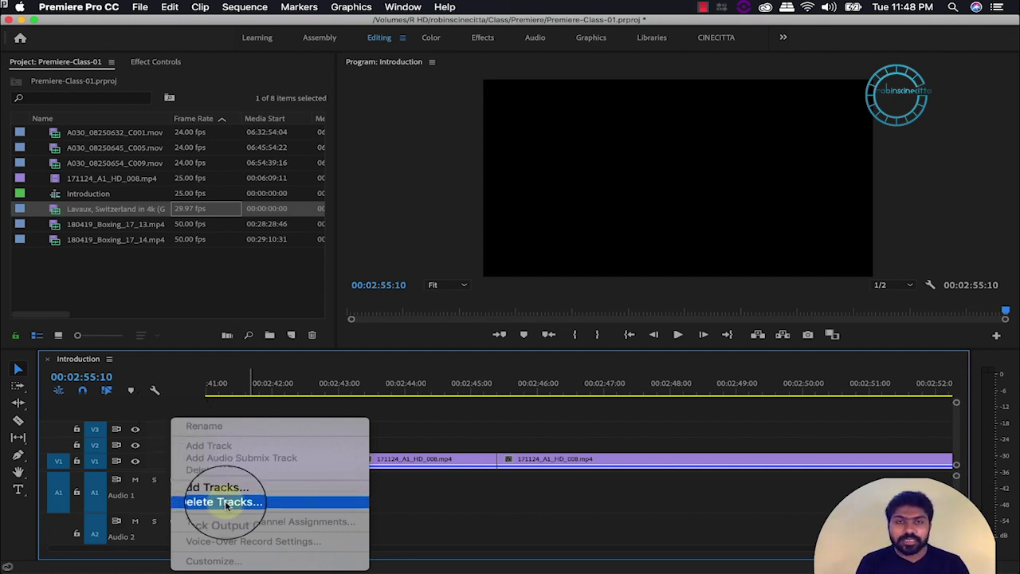
left_click(137, 399)
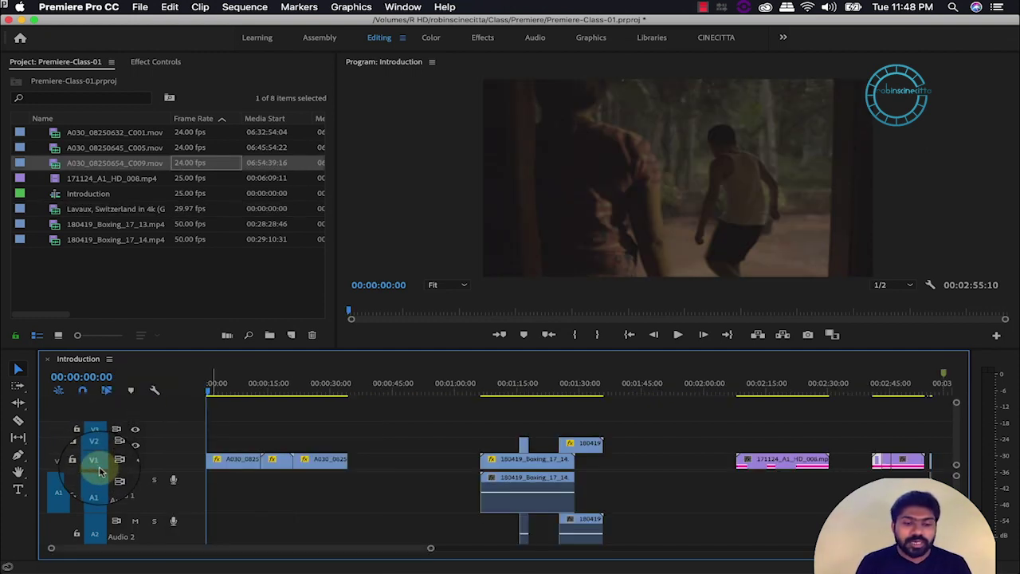
Shrink the video track area, select A030_08250654_C009.mov, and turn off V1 source patching.
left_click_drag(96, 453, 98, 430)
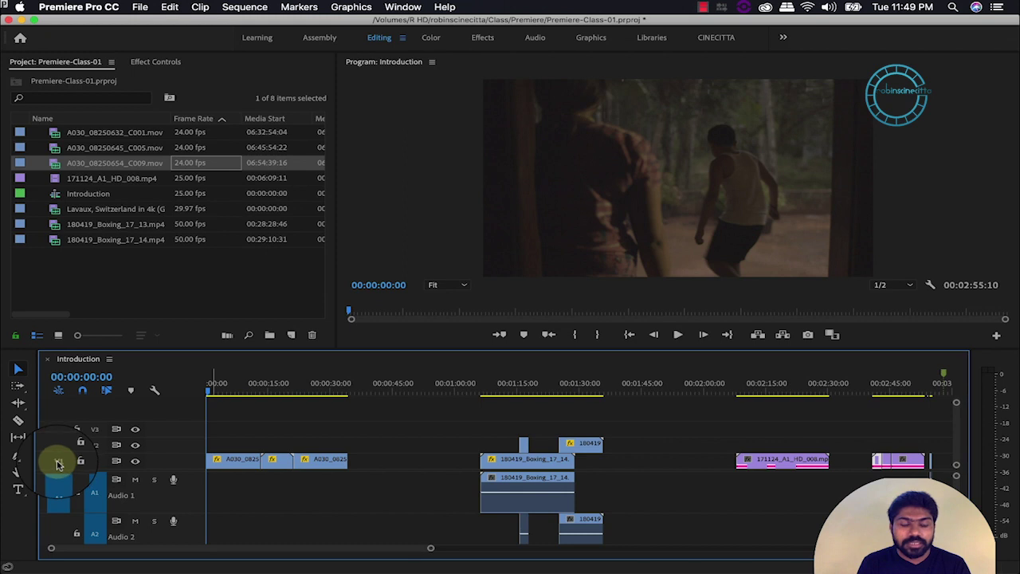
left_click(52, 163)
left_click_drag(297, 327, 381, 444)
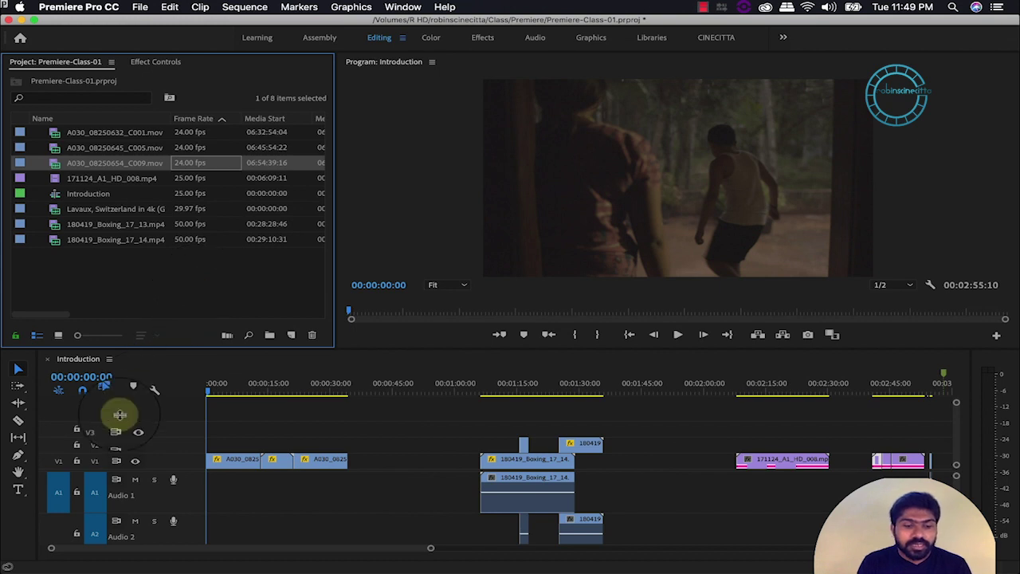
left_click(58, 463)
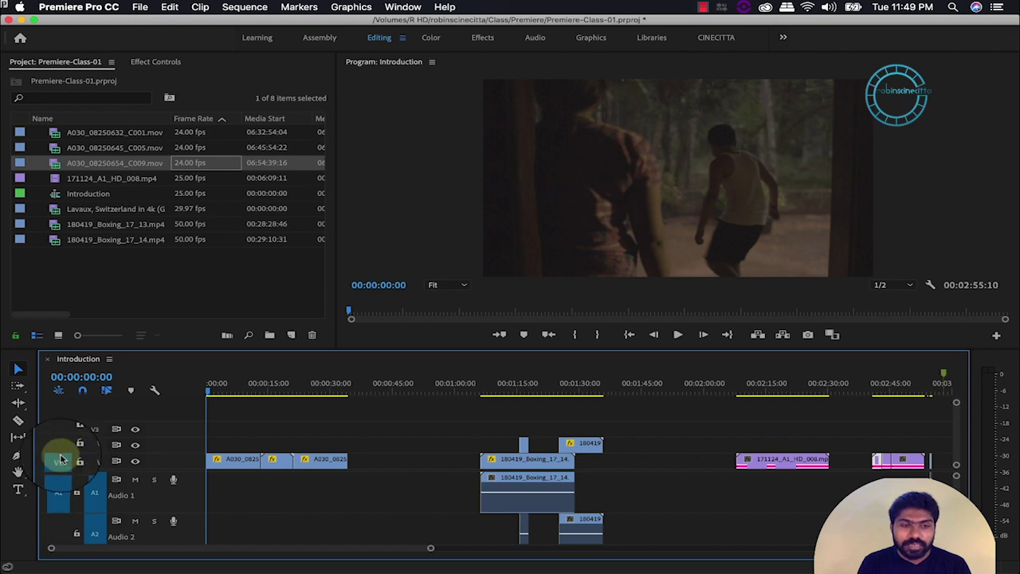
left_click(56, 163)
Place the C009 clip on V1 and A1 around 00:00:40 and target the video tracks.
left_click_drag(56, 164, 386, 472)
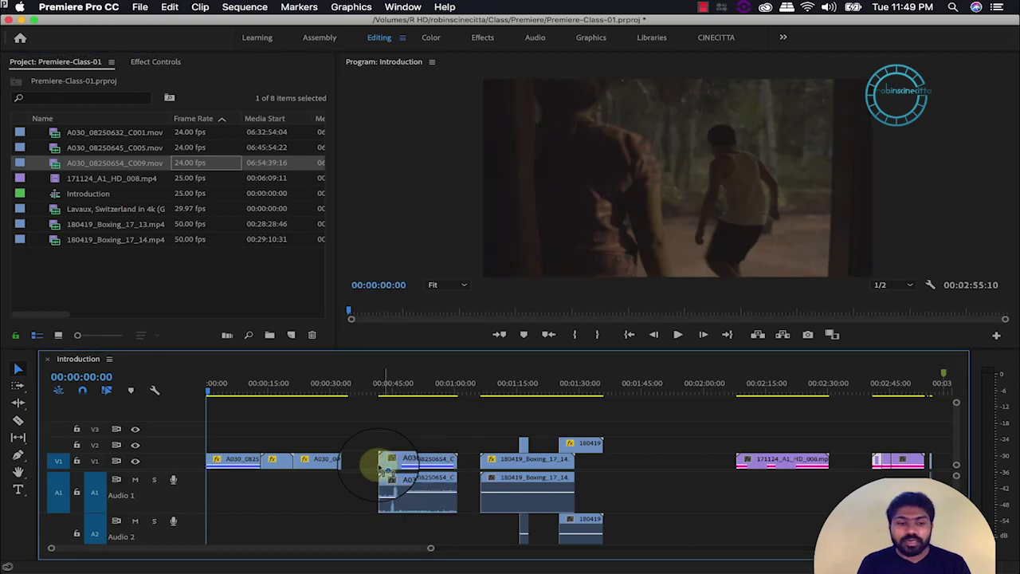
left_click(93, 465)
mouse_move(93, 465)
left_mouse_down()
mouse_move(92, 426)
mouse_move(51, 455)
mouse_move(91, 456)
left_mouse_up()
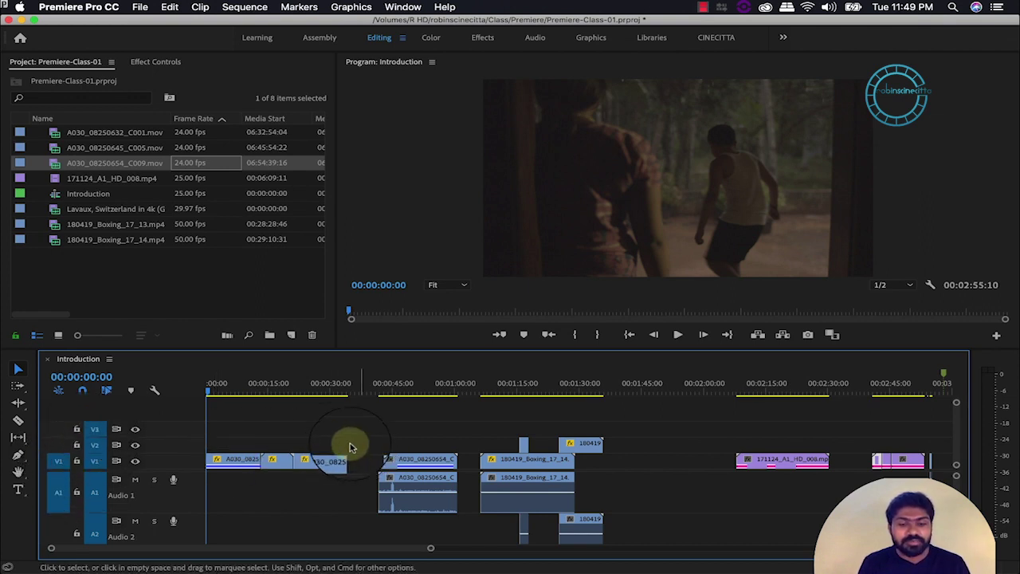
Move the playhead to 00:00:43:04 and delete the C009 clip, leaving a gap.
left_click(383, 386)
left_click(422, 464)
key("Delete")
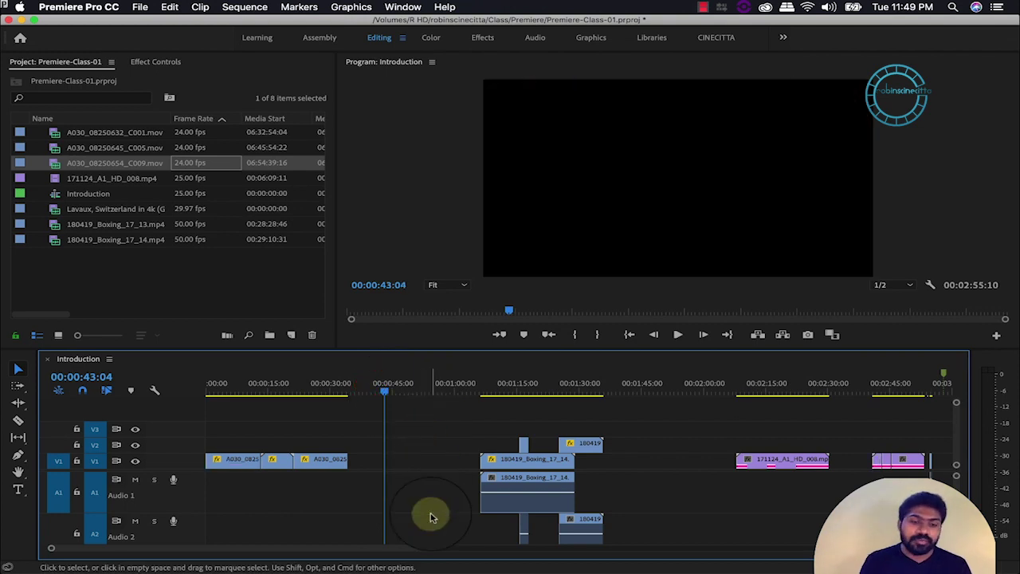